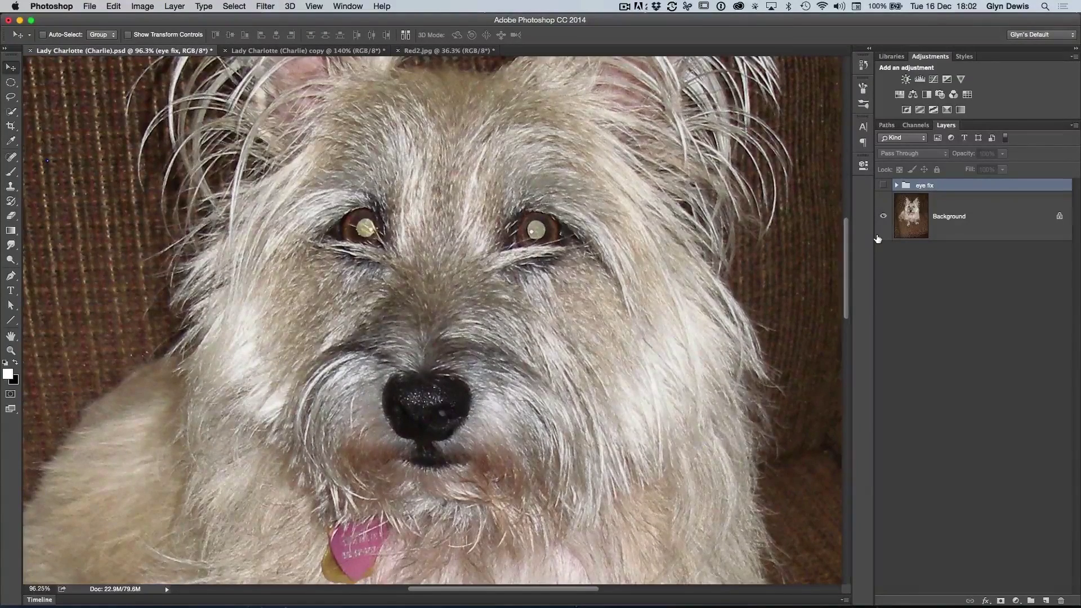
# - Compare the dog's eyes with the eye fix group shown and hidden, then switch to Red2.jpg
pyautogui.click(883, 186)
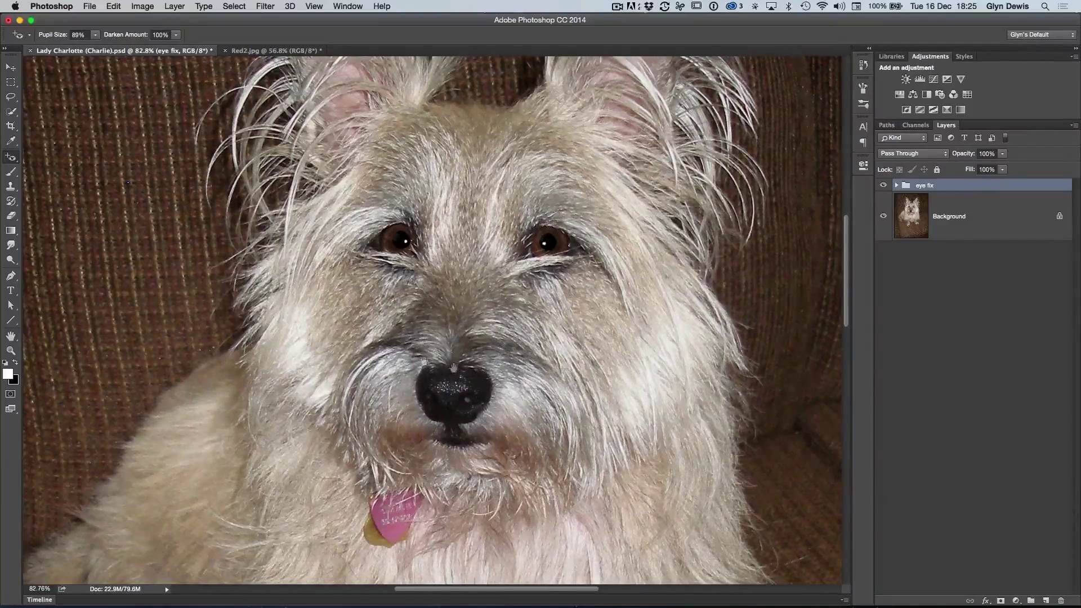
pyautogui.scroll(-3, 383, 341)
pyautogui.click(883, 185)
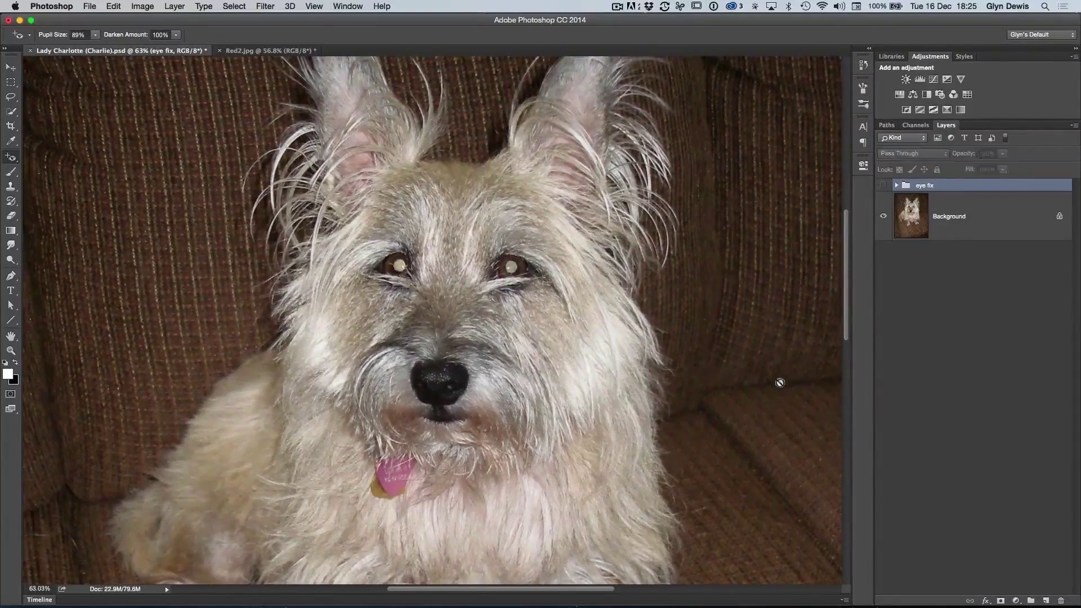
pyautogui.scroll(3, 453, 327)
pyautogui.scroll(2, 463, 336)
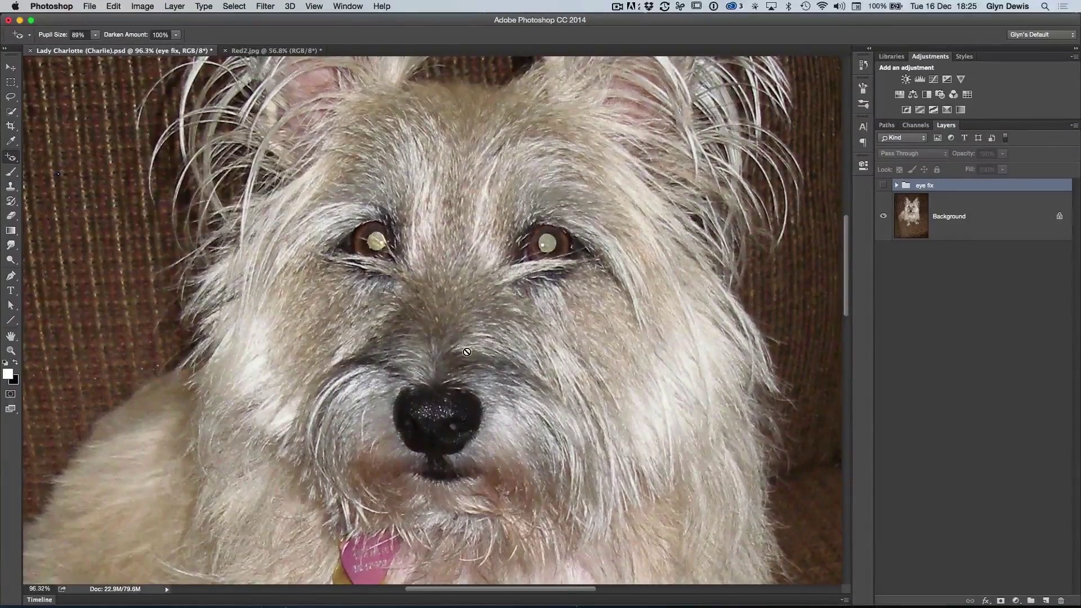
pyautogui.scroll(-3, 389, 352)
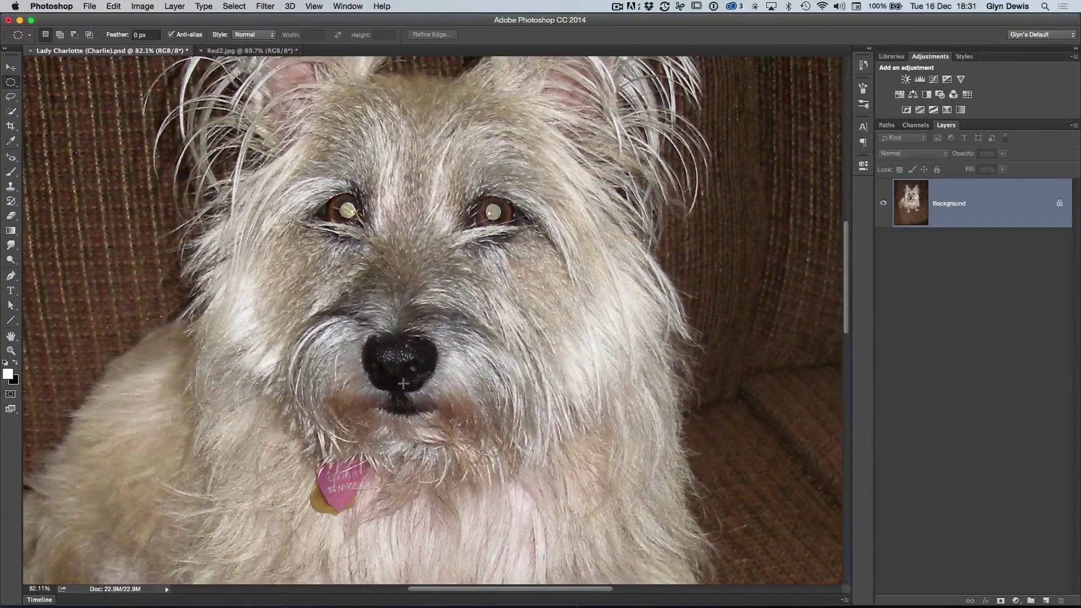
pyautogui.click(240, 50)
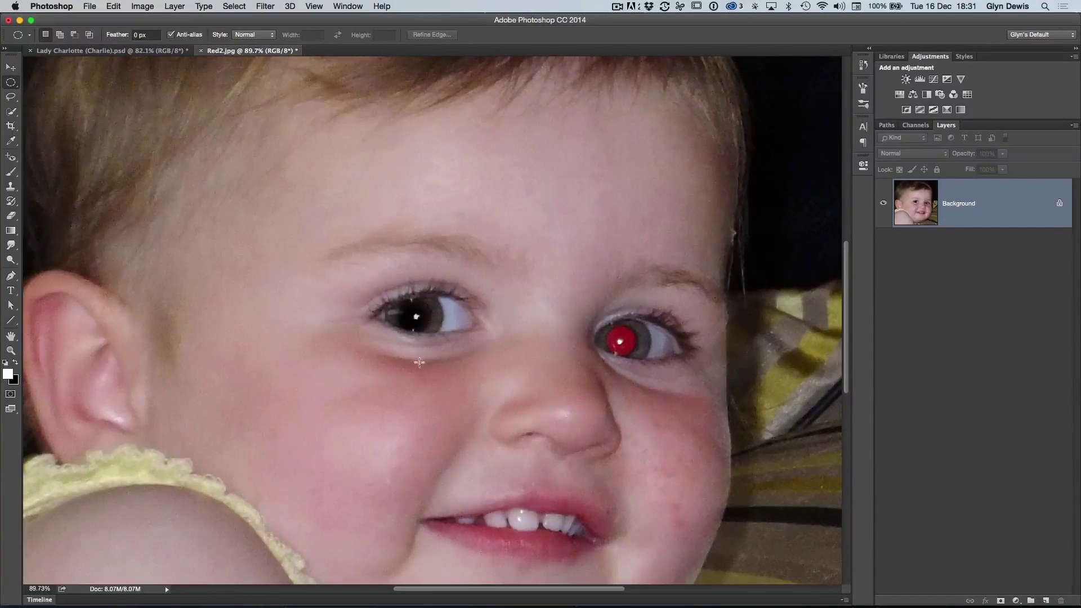
pyautogui.click(131, 52)
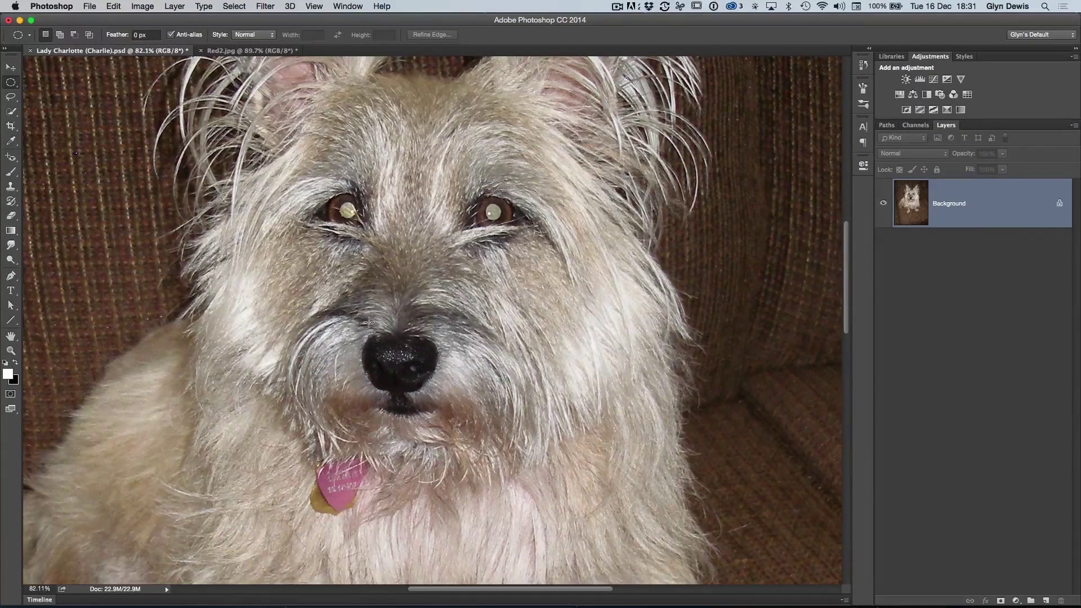
pyautogui.click(247, 51)
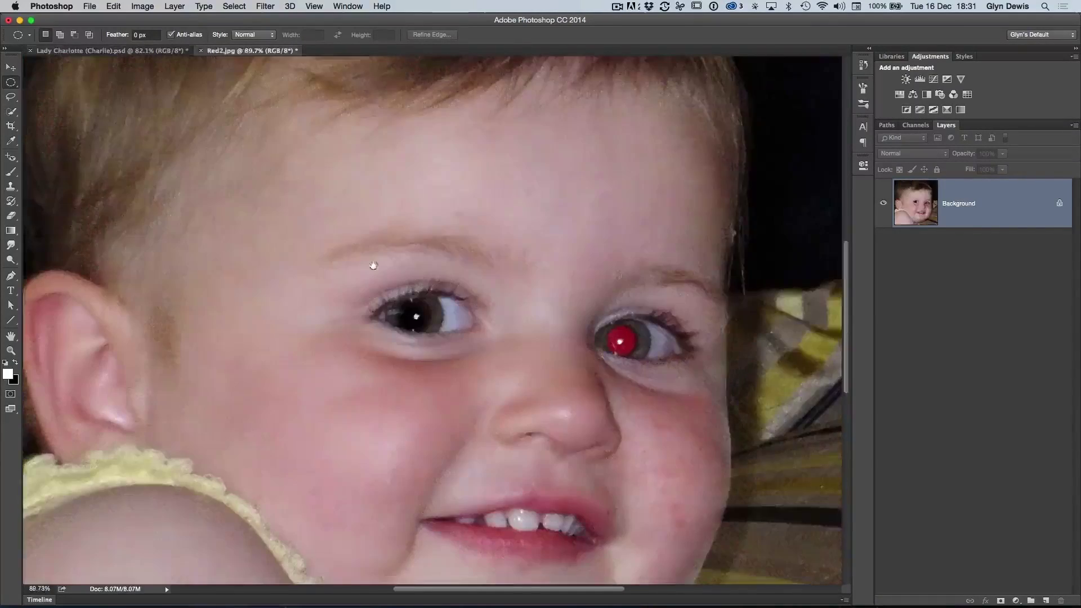
pyautogui.scroll(3, 389, 276)
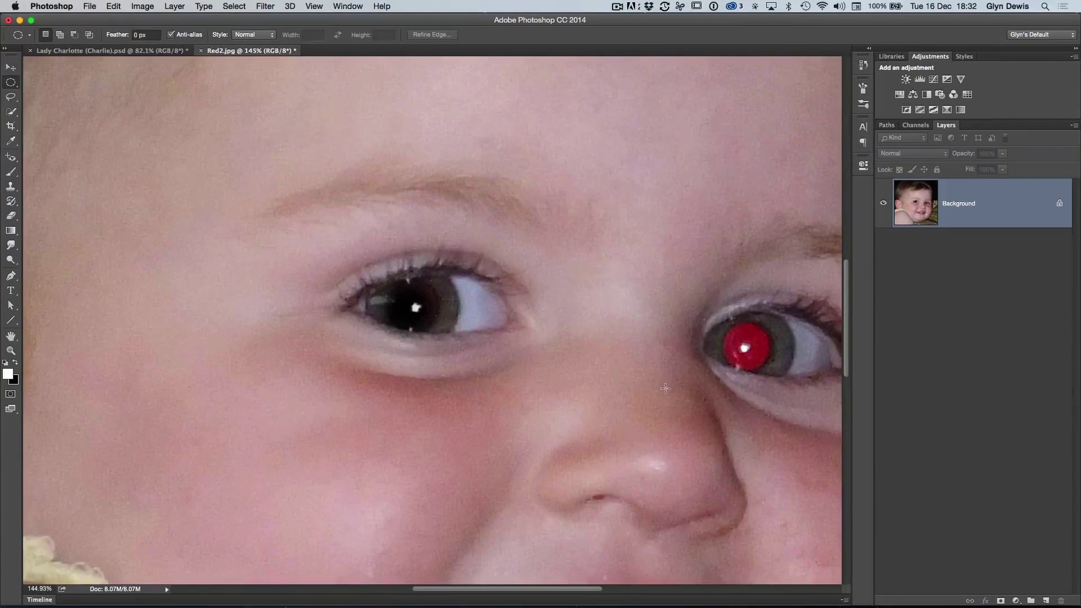
pyautogui.click(119, 51)
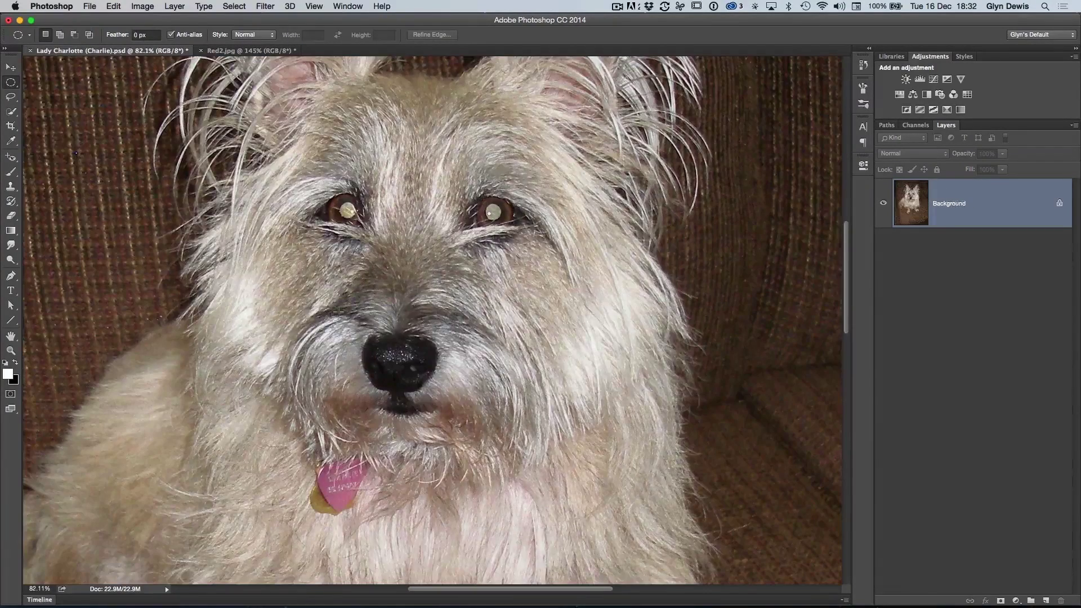
# - Add a new layer above Background and name it 'clean up'
pyautogui.scroll(5, 348, 212)
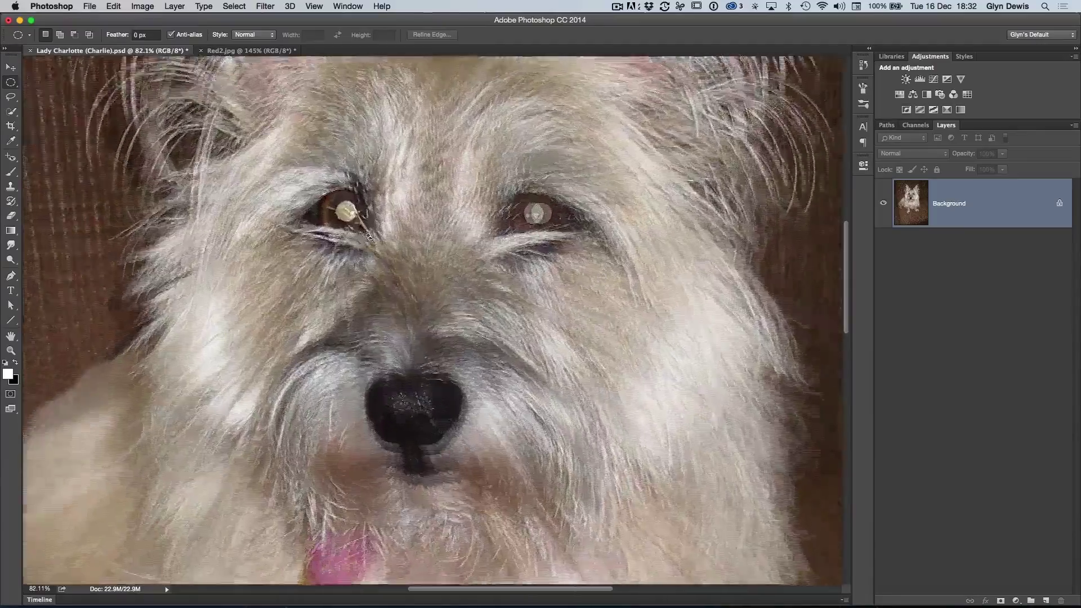
pyautogui.scroll(2, 399, 293)
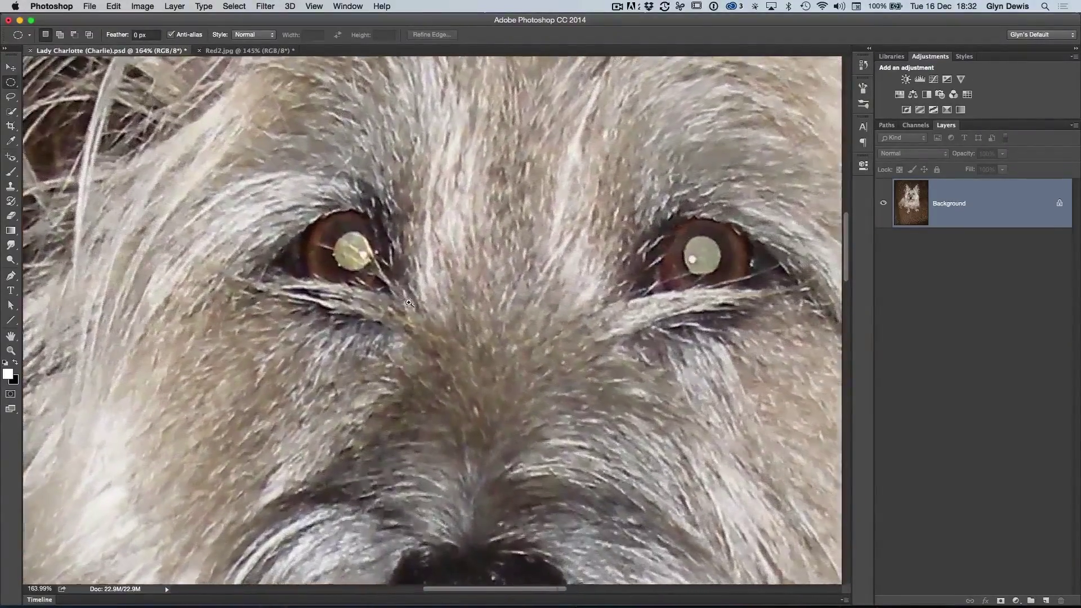
pyautogui.click(1045, 601)
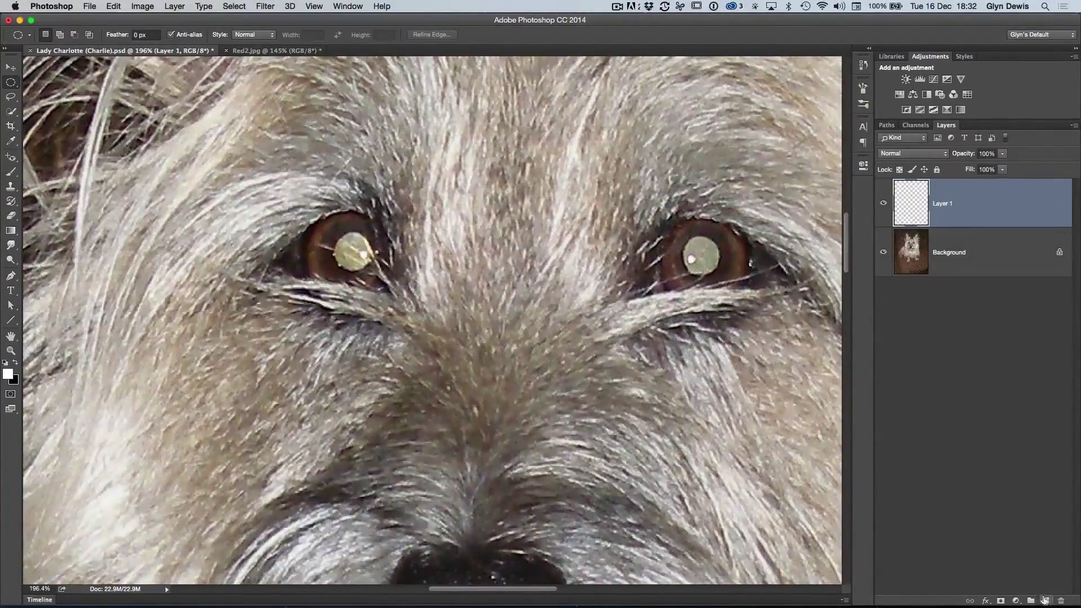
pyautogui.doubleClick(946, 205)
pyautogui.write('clean up')
pyautogui.press('Return')
# - Clone-stamp texture over the left eye on clean up, then add another empty layer above it
pyautogui.press('s')
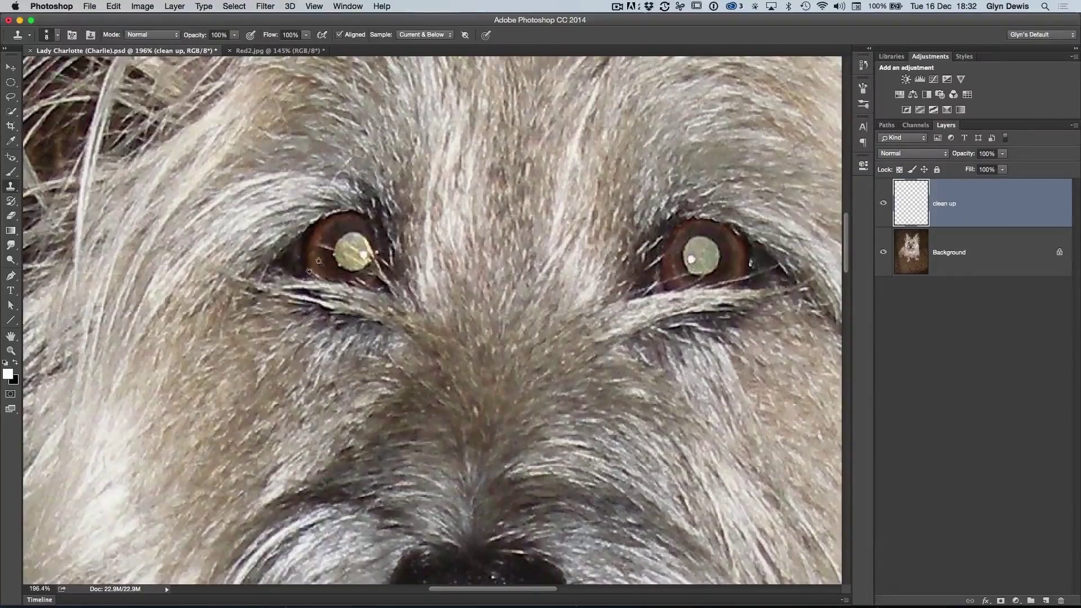
pyautogui.scroll(1, 324, 251)
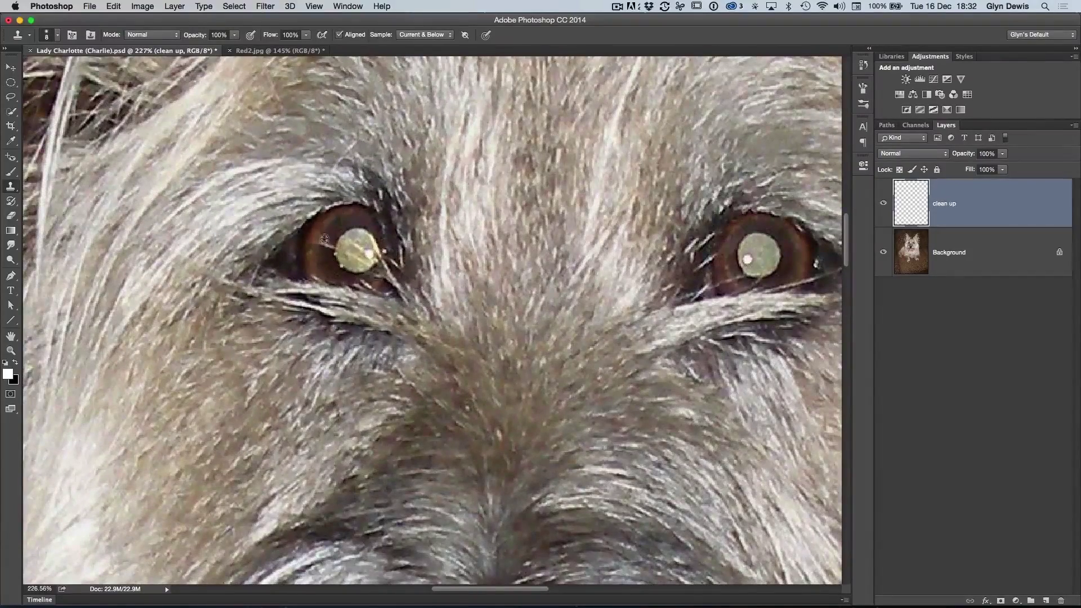
pyautogui.moveTo(332, 246); pyautogui.dragTo(322, 245)
pyautogui.click(1045, 600)
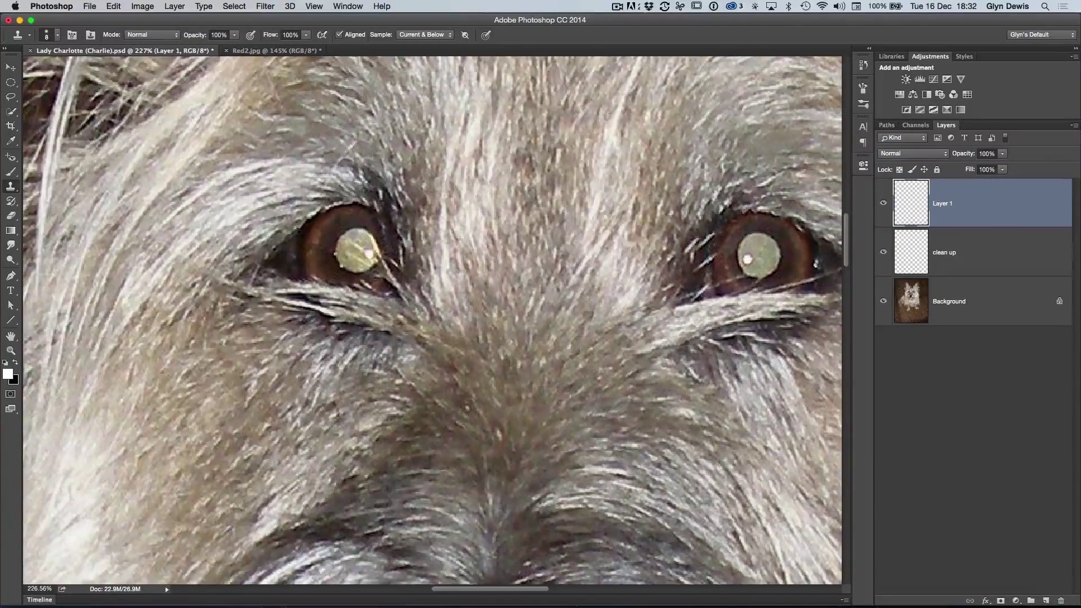
# - Rename the new Layer 1 to 'pupils'
pyautogui.doubleClick(951, 204)
pyautogui.write('pupils')
pyautogui.press('Return')
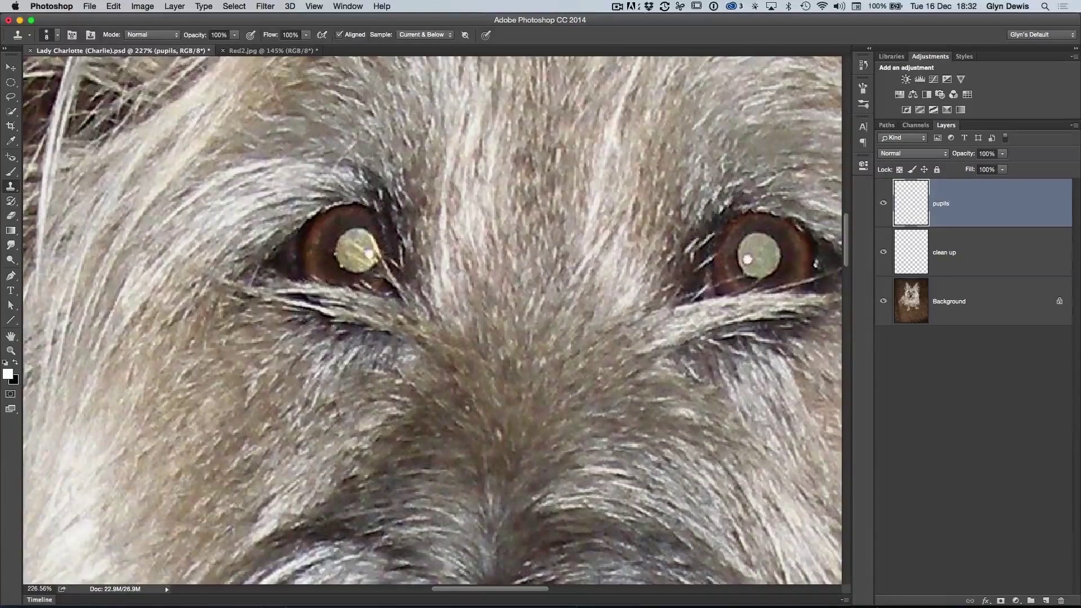
# - Draw an elliptical marquee selection around the left pupil
pyautogui.press('m')
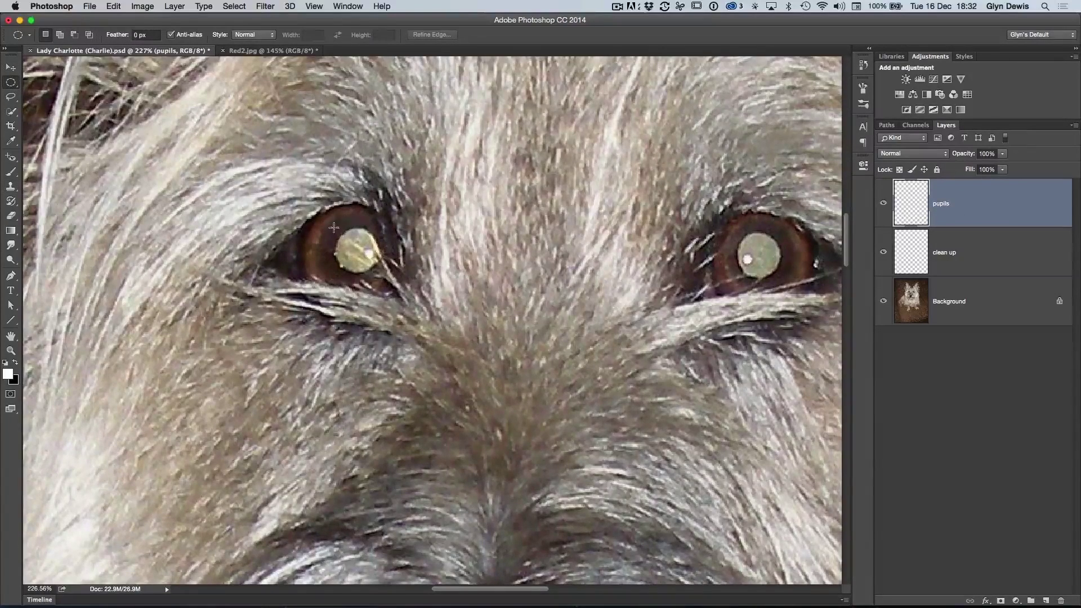
pyautogui.moveTo(334, 227); pyautogui.dragTo(381, 274)
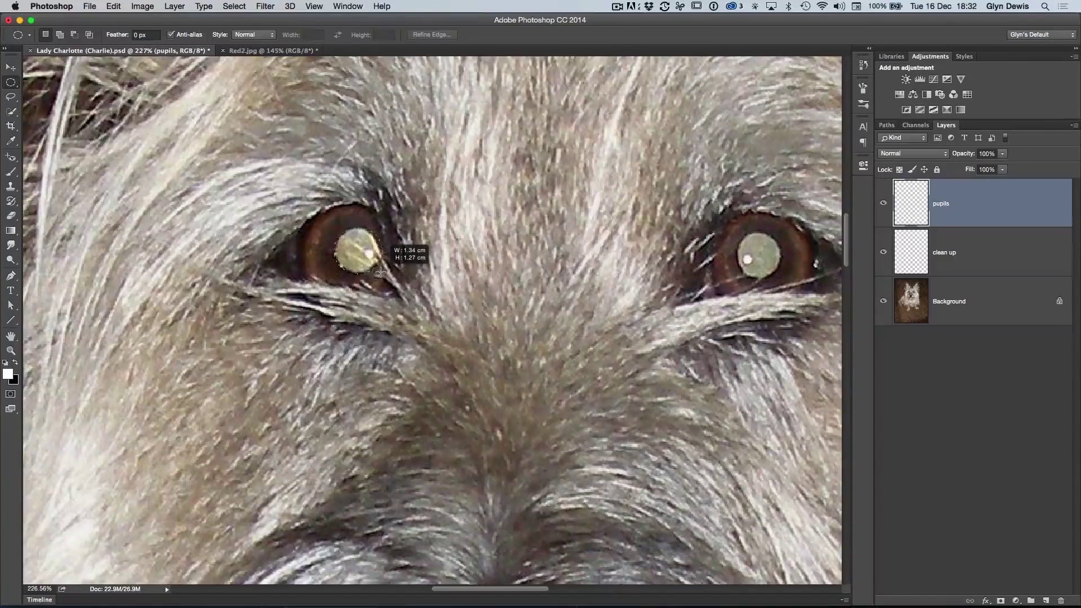
pyautogui.moveTo(380, 274); pyautogui.dragTo(383, 276)
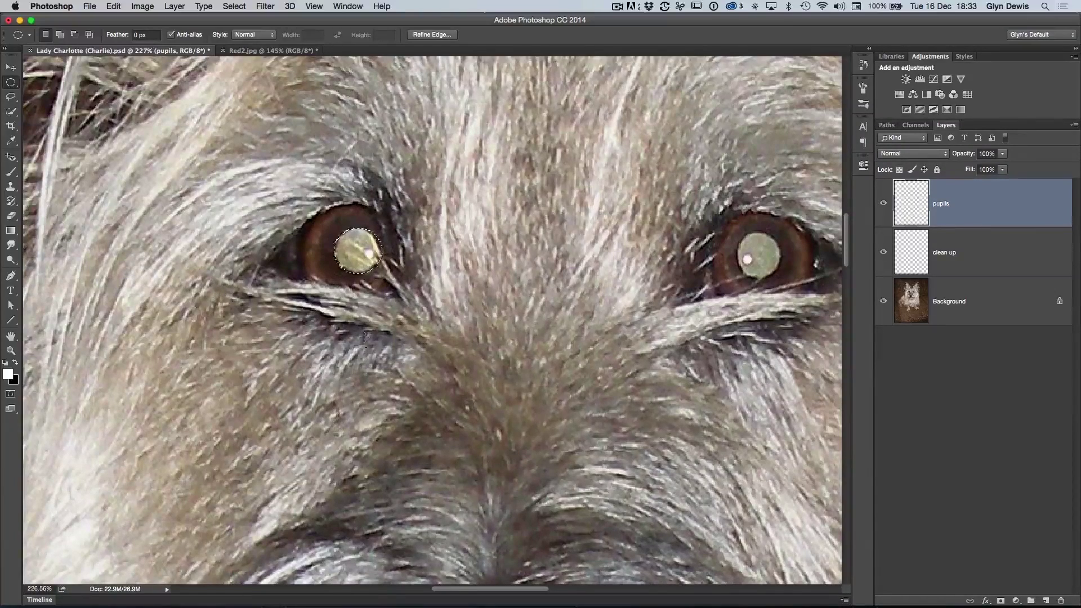
# - Apply a 1.0-pixel Gaussian Blur to the left pupil's Quick Mask and return it to a selection
pyautogui.press('q')
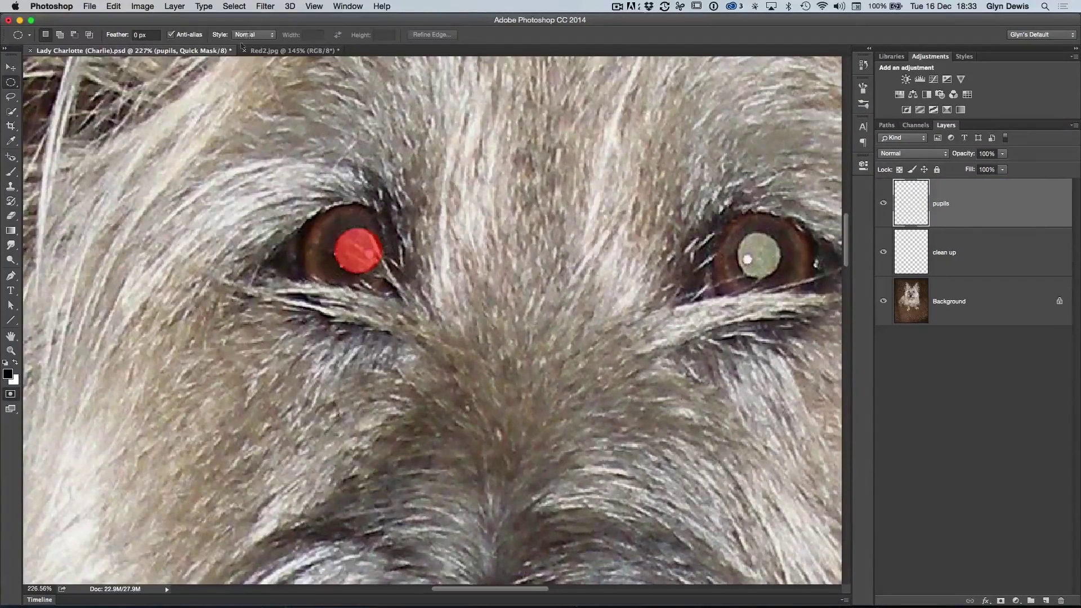
pyautogui.click(265, 6)
pyautogui.moveTo(274, 140)
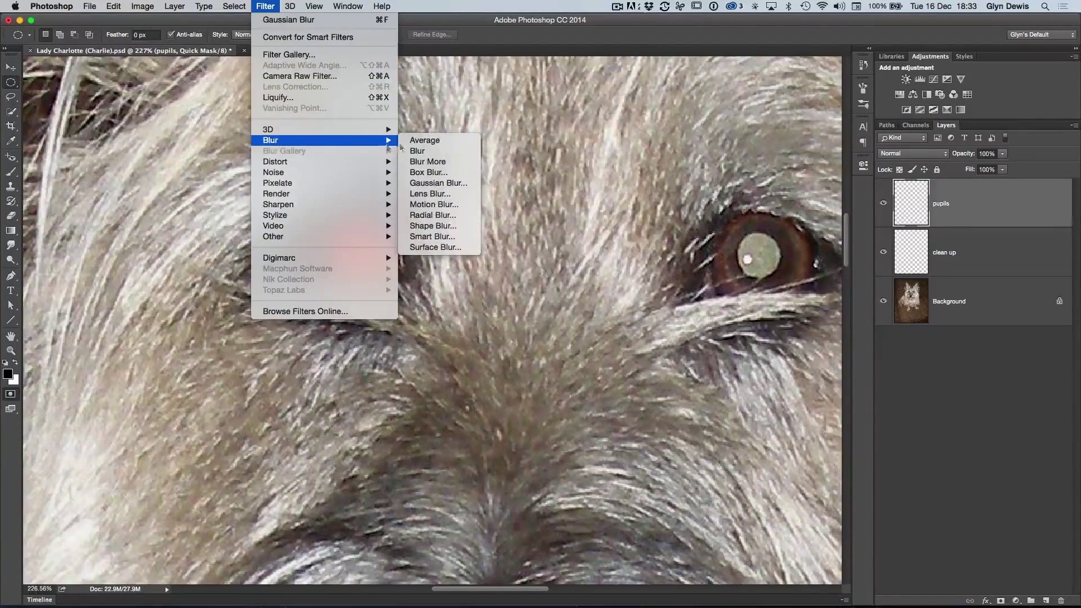
pyautogui.click(436, 183)
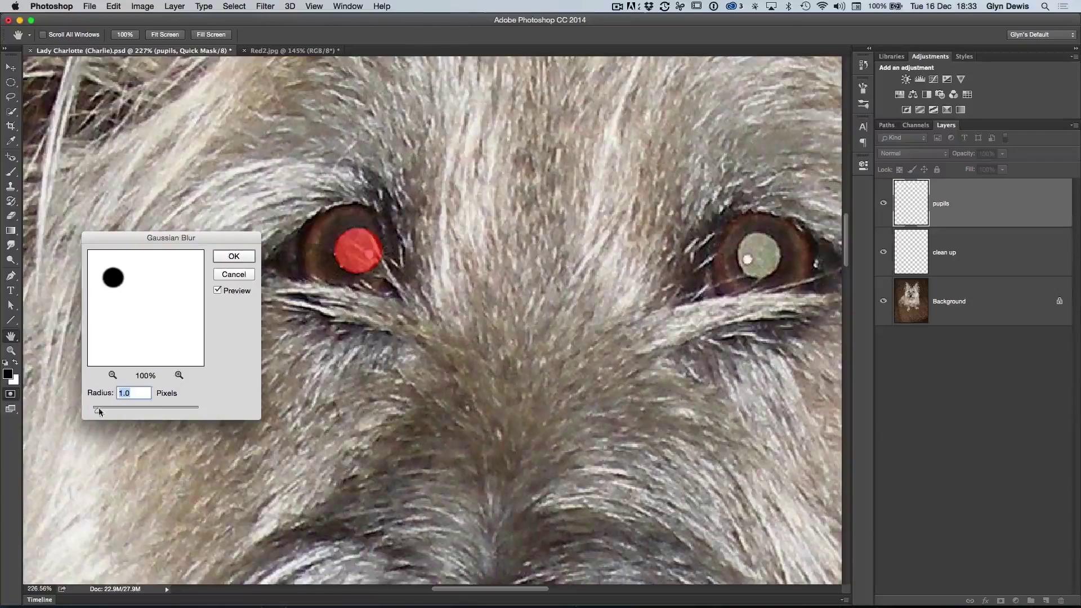
pyautogui.moveTo(115, 283); pyautogui.dragTo(142, 301)
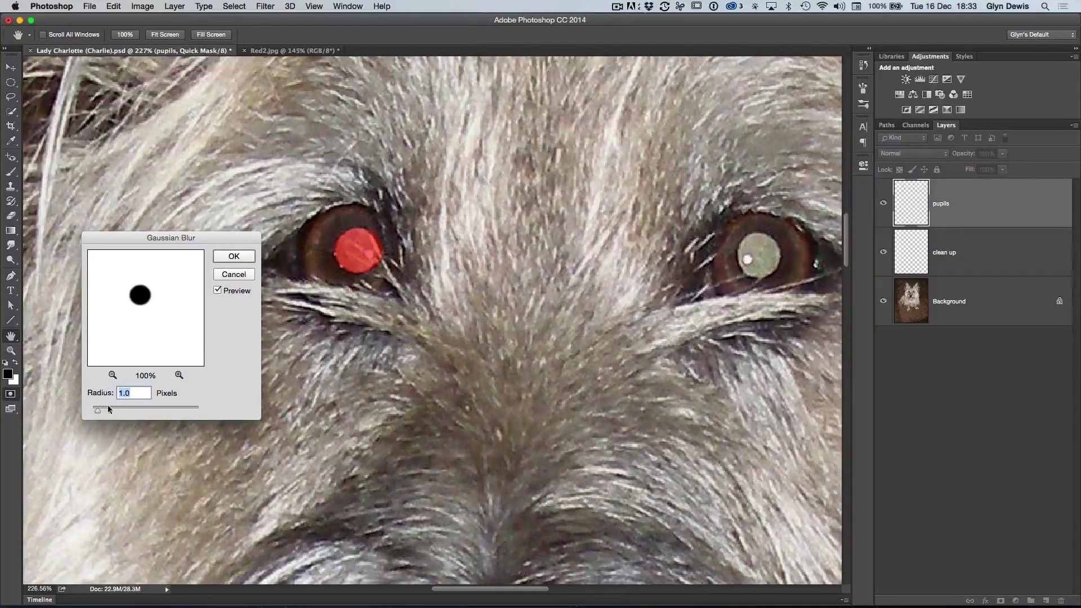
pyautogui.click(178, 375)
pyautogui.click(178, 375)
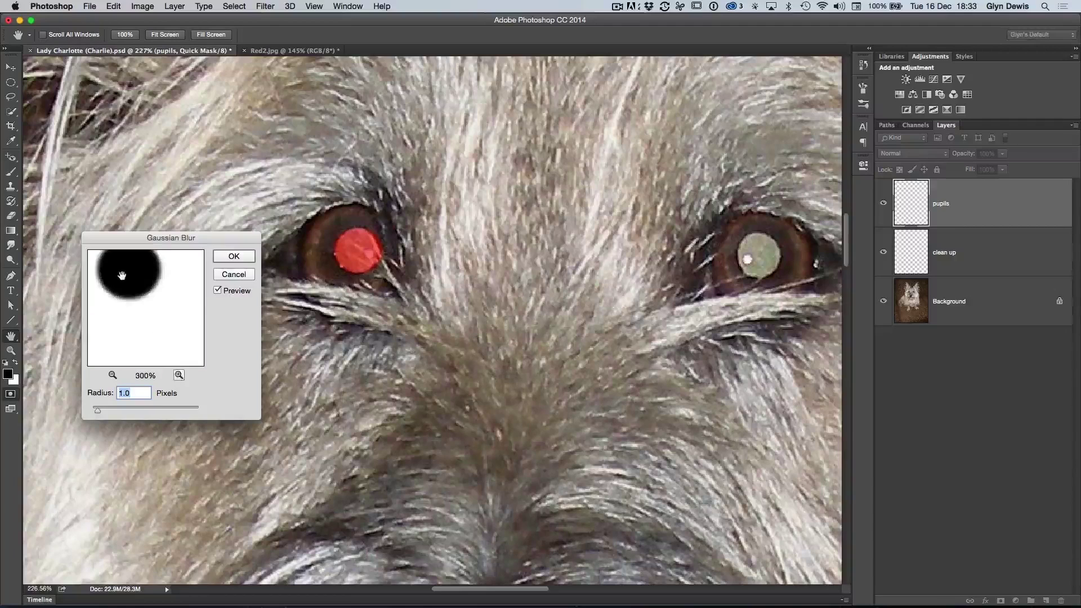
pyautogui.moveTo(121, 275); pyautogui.dragTo(140, 317)
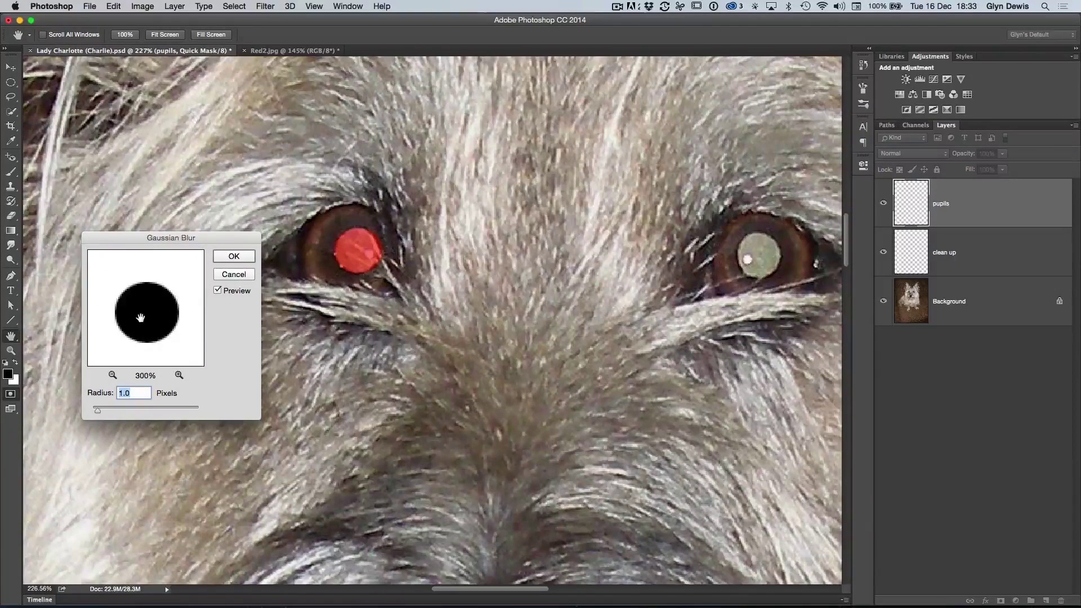
pyautogui.click(140, 317)
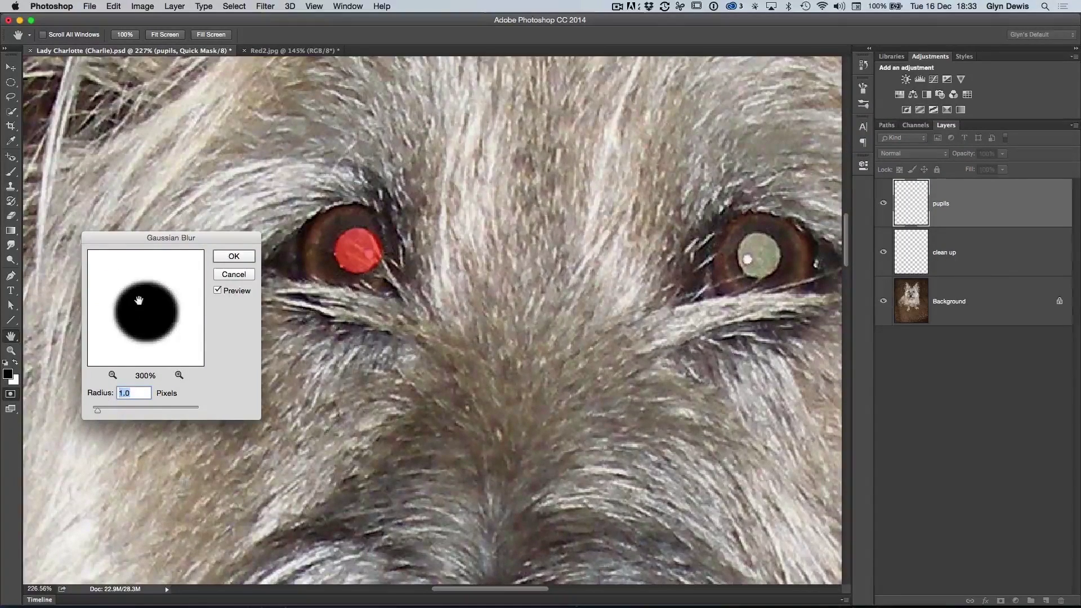
pyautogui.click(138, 301)
pyautogui.click(136, 306)
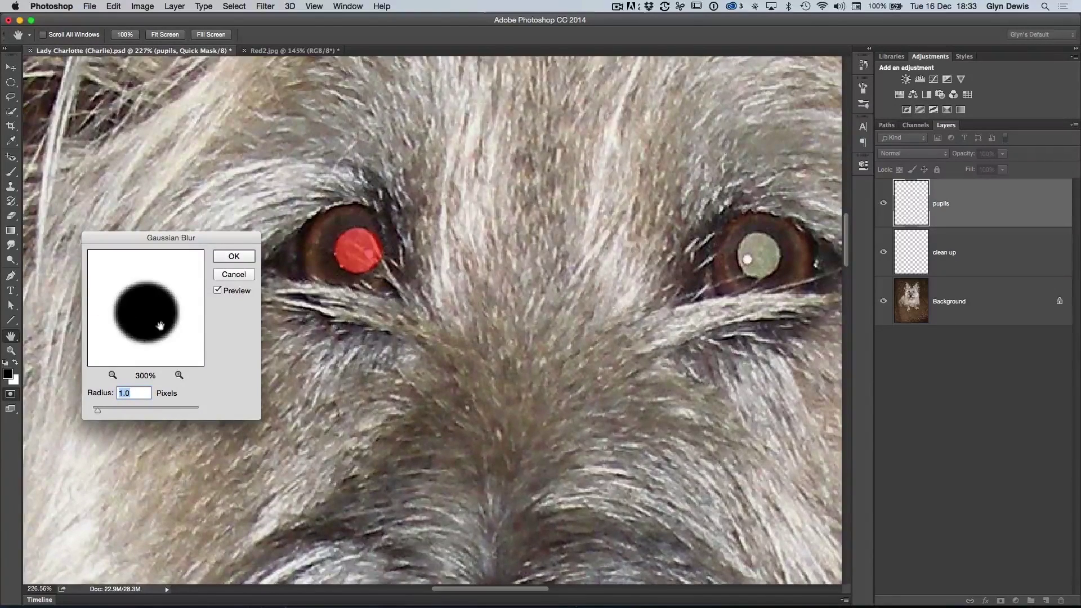
pyautogui.click(229, 260)
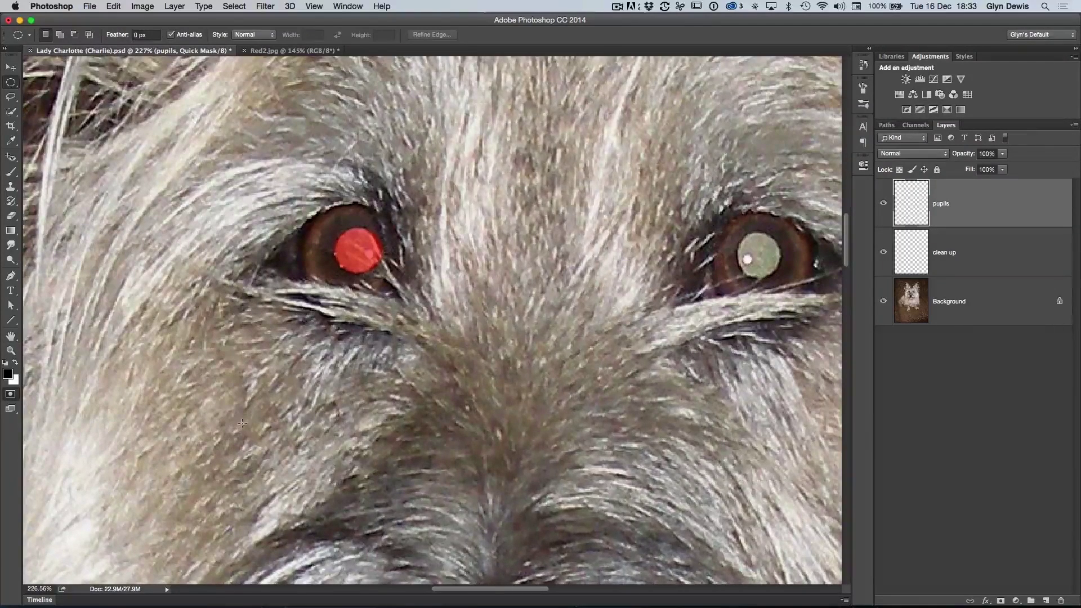
pyautogui.press('q')
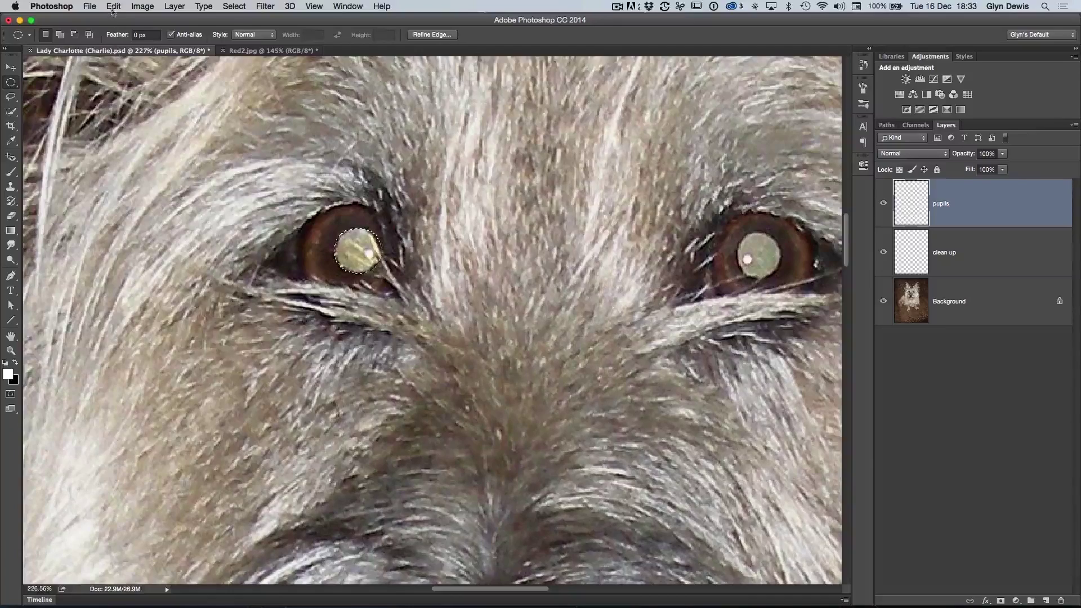
# - Fill the left pupil selection with black, then deselect
pyautogui.click(113, 7)
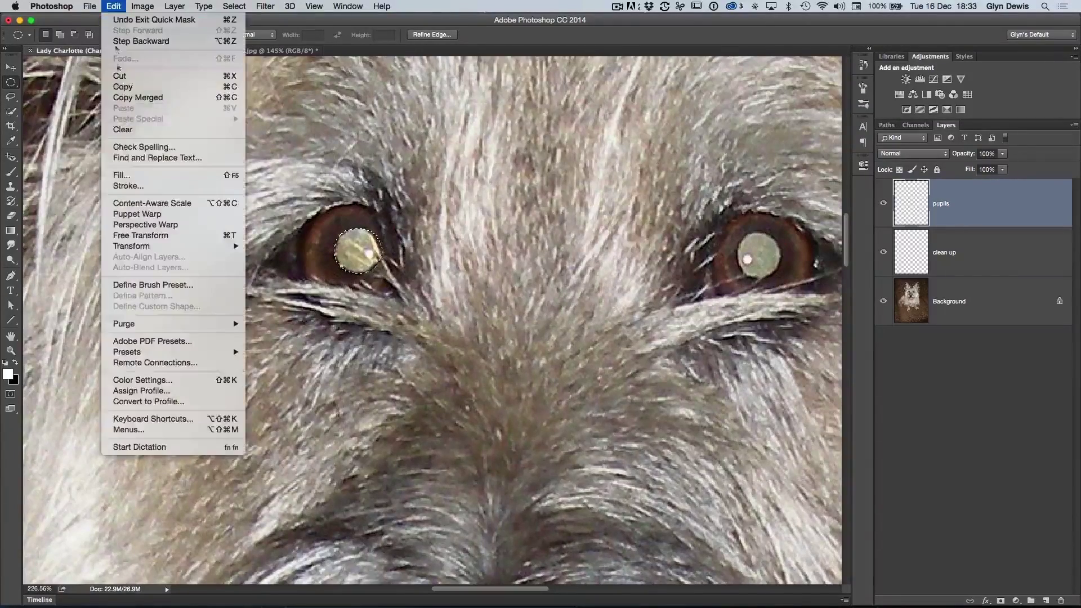
pyautogui.click(120, 176)
pyautogui.click(394, 109)
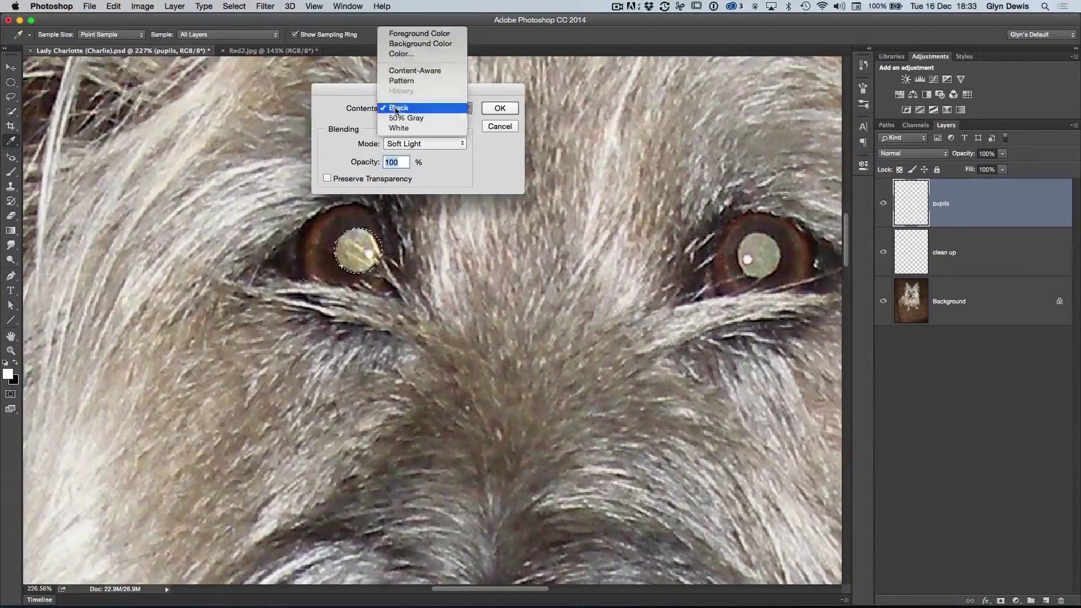
pyautogui.click(397, 109)
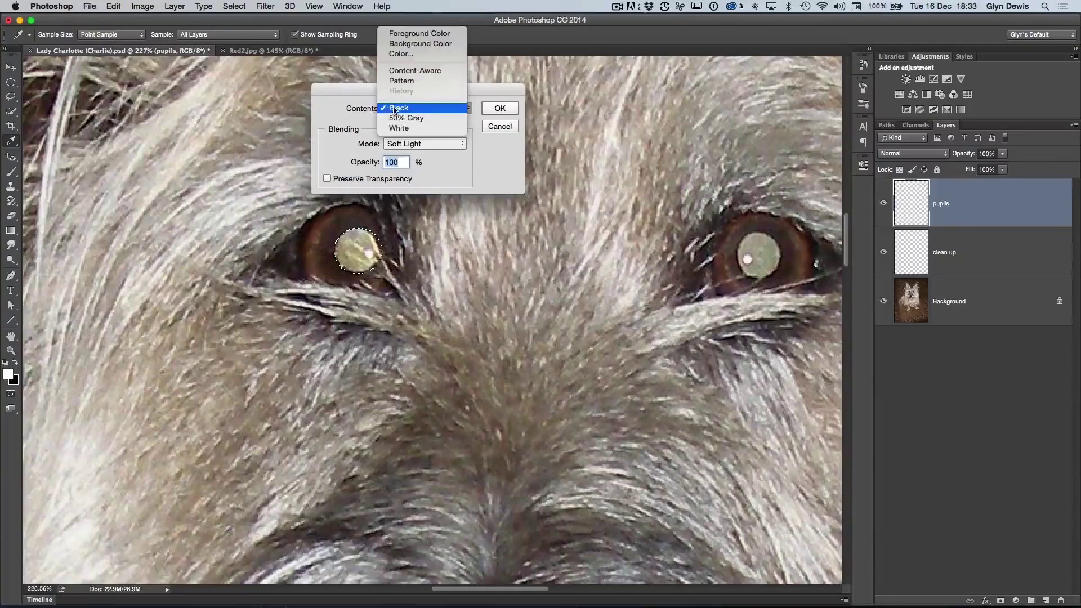
pyautogui.click(499, 109)
pyautogui.press('m')
pyautogui.click(234, 6)
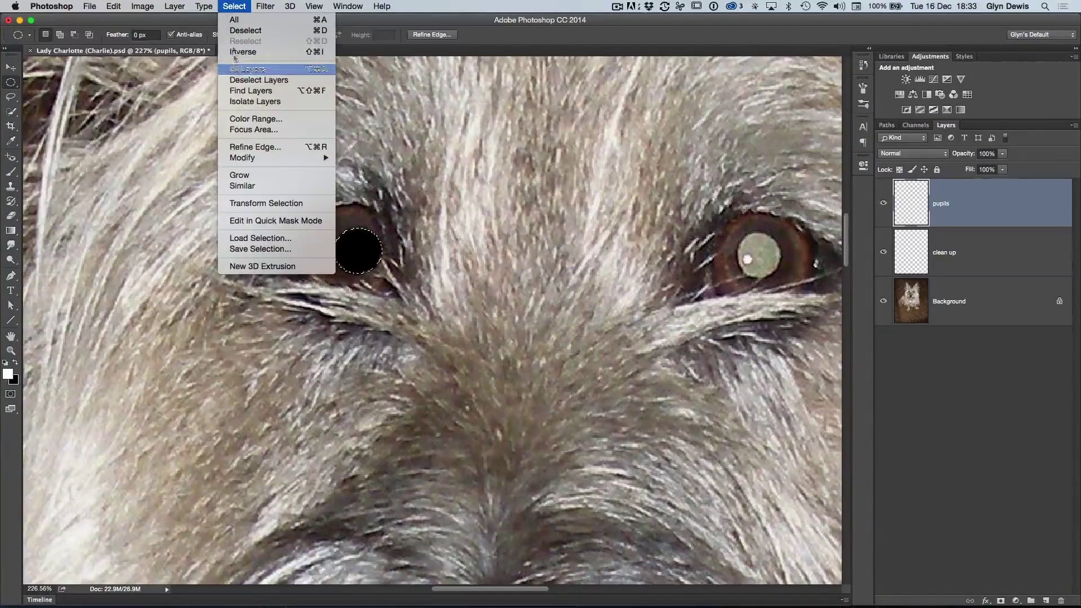
pyautogui.click(246, 30)
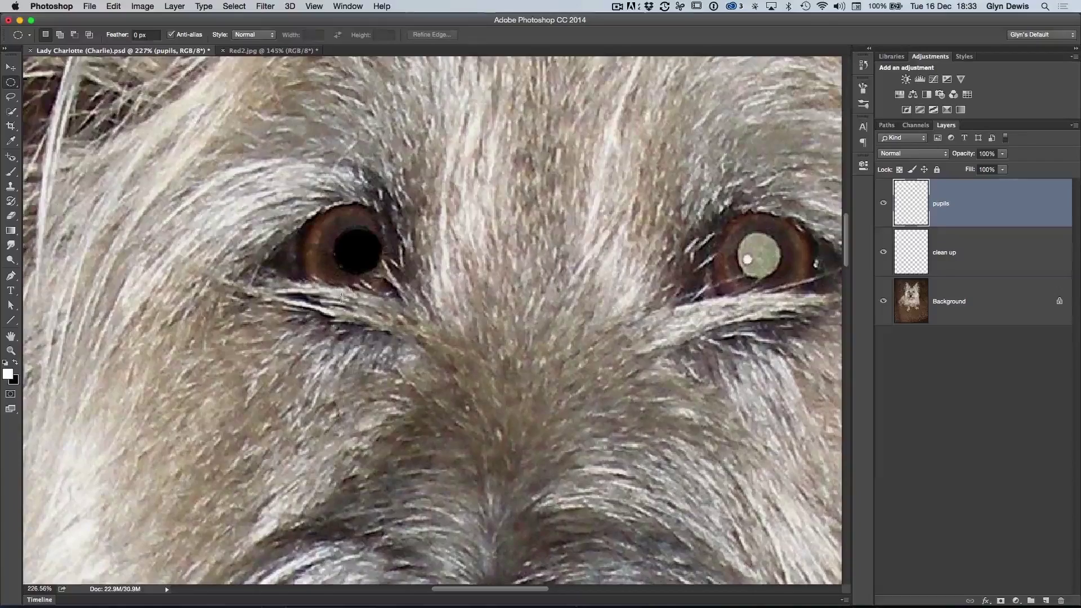
# - With a 1 px feather, select the right pupil, fill it black, and deselect
pyautogui.hscroll(5, 478, 372)
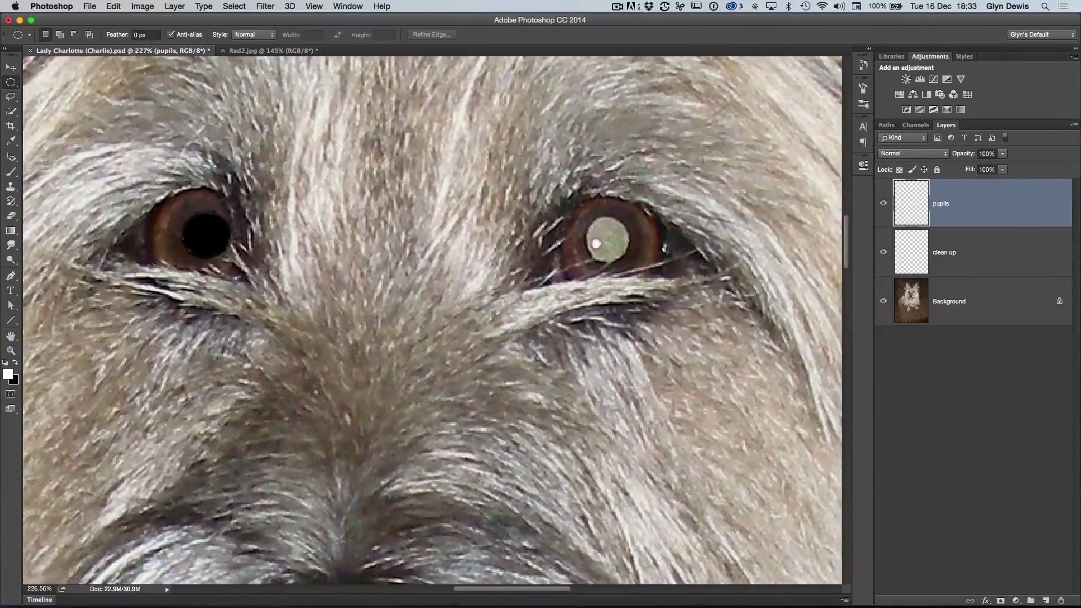
pyautogui.click(135, 35)
pyautogui.write('1')
pyautogui.press('Return')
pyautogui.moveTo(589, 215); pyautogui.dragTo(630, 262)
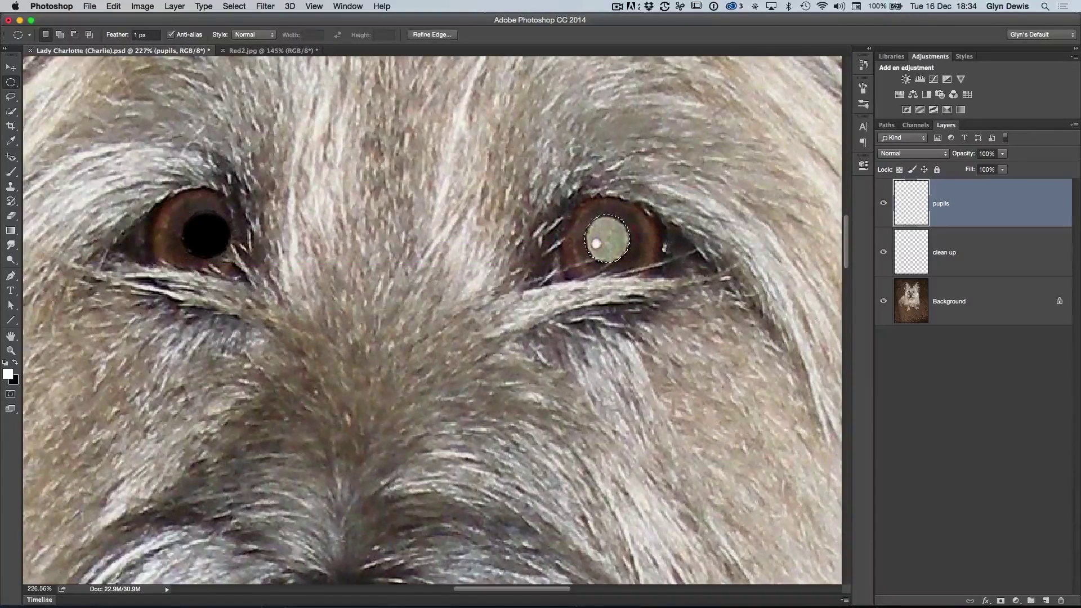
pyautogui.click(113, 7)
pyautogui.click(131, 176)
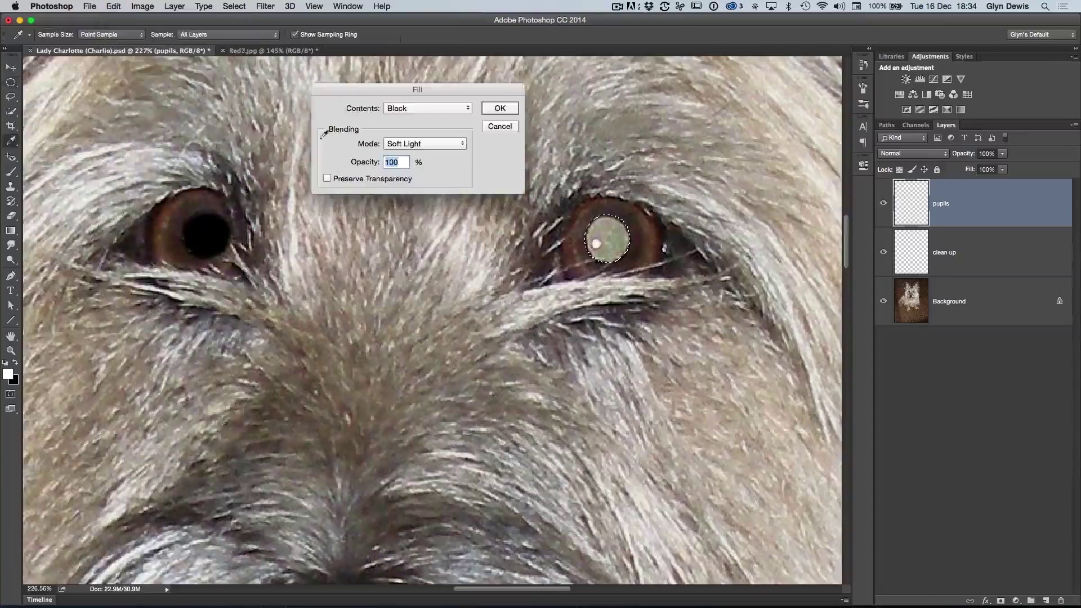
pyautogui.click(500, 109)
pyautogui.click(235, 7)
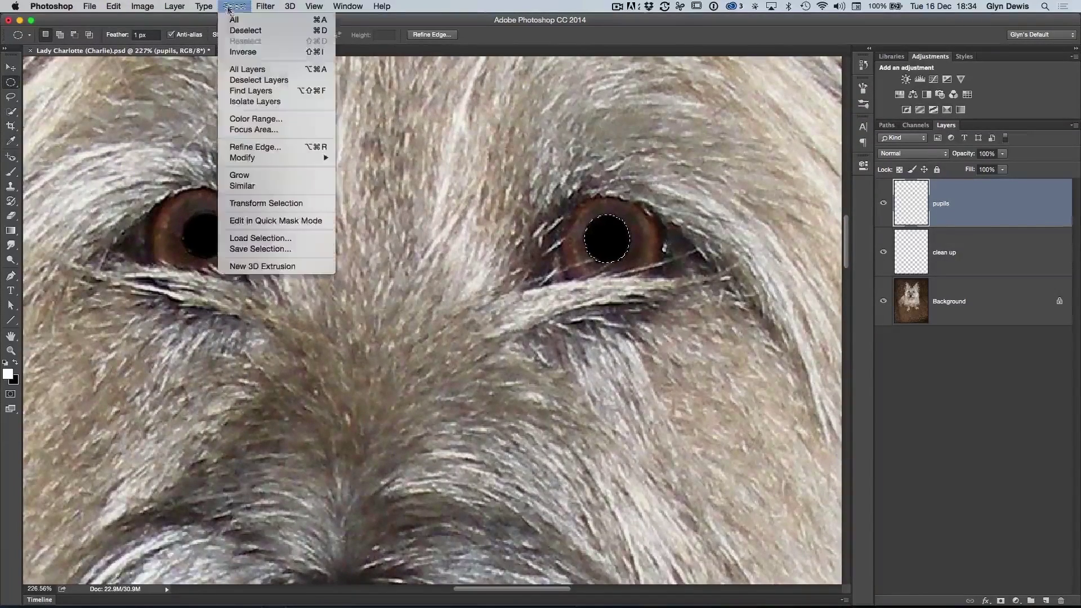
pyautogui.click(236, 31)
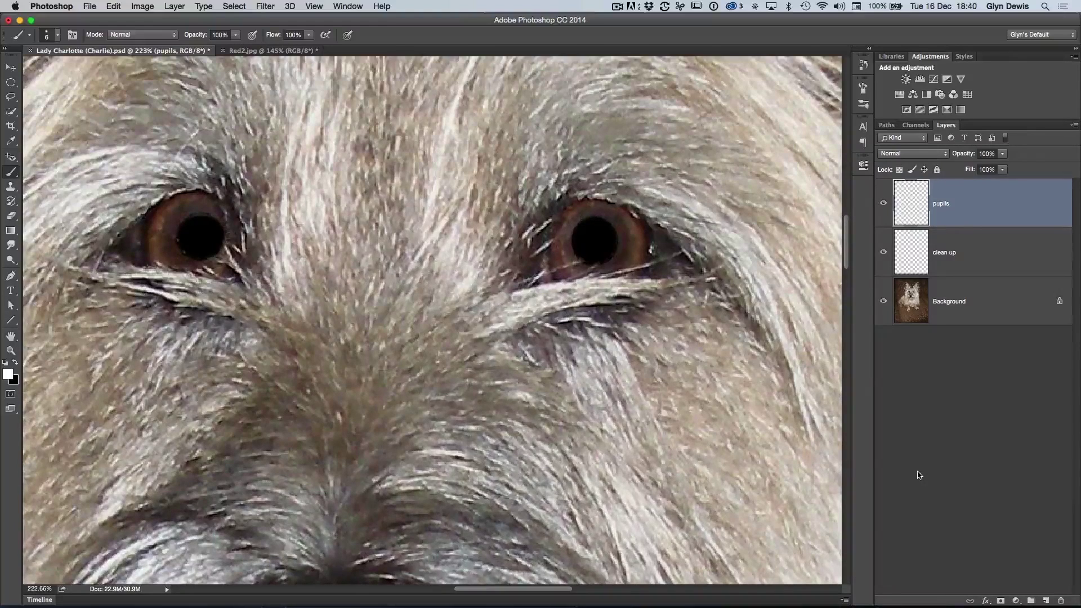
pyautogui.keyDown('alt'); pyautogui.click(884, 301); pyautogui.keyUp('alt')
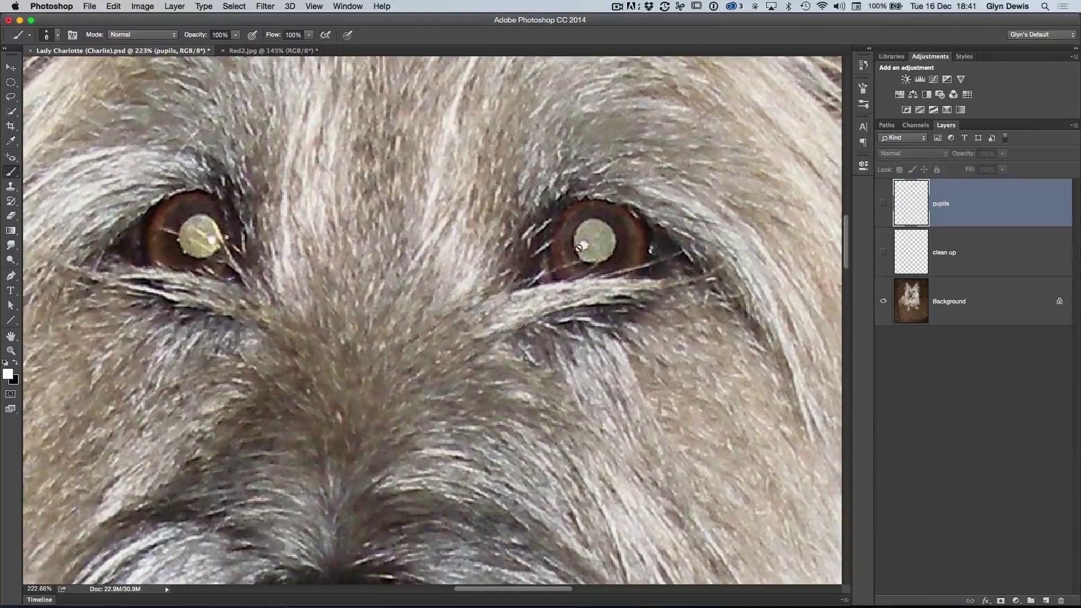
pyautogui.keyDown('alt'); pyautogui.click(884, 303); pyautogui.keyUp('alt')
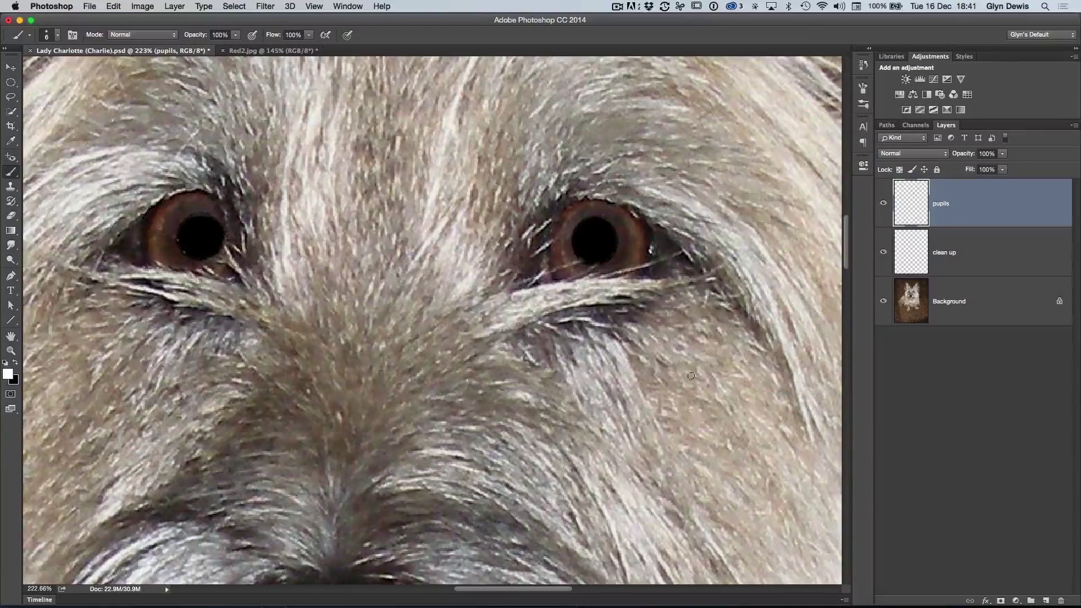
# - Mask the pupils layer at 71% opacity and paint catchlights with a hard brush
pyautogui.click(1000, 601)
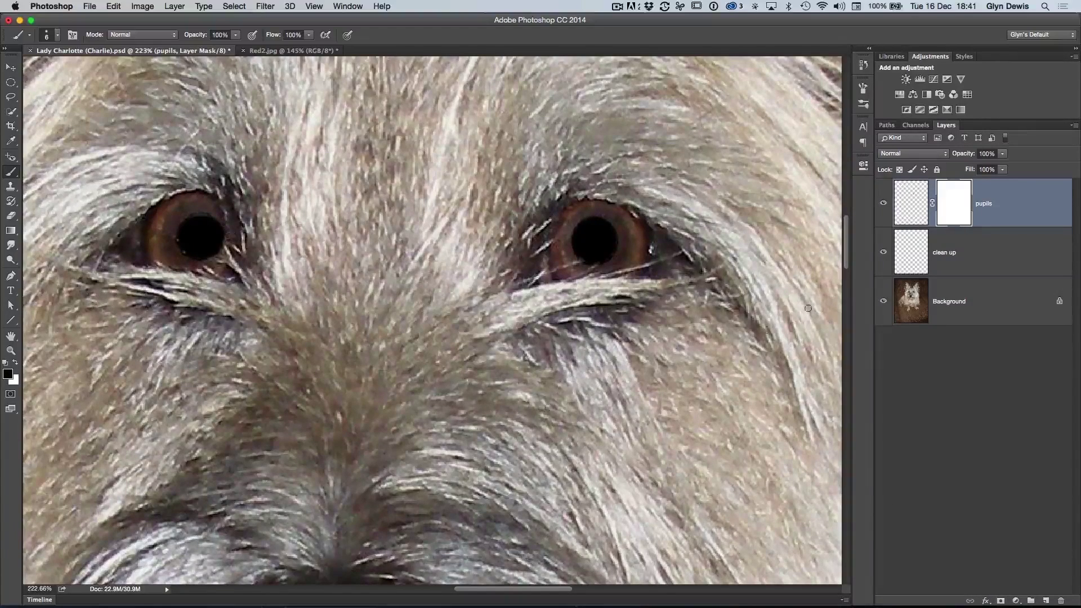
pyautogui.moveTo(965, 155); pyautogui.dragTo(951, 162)
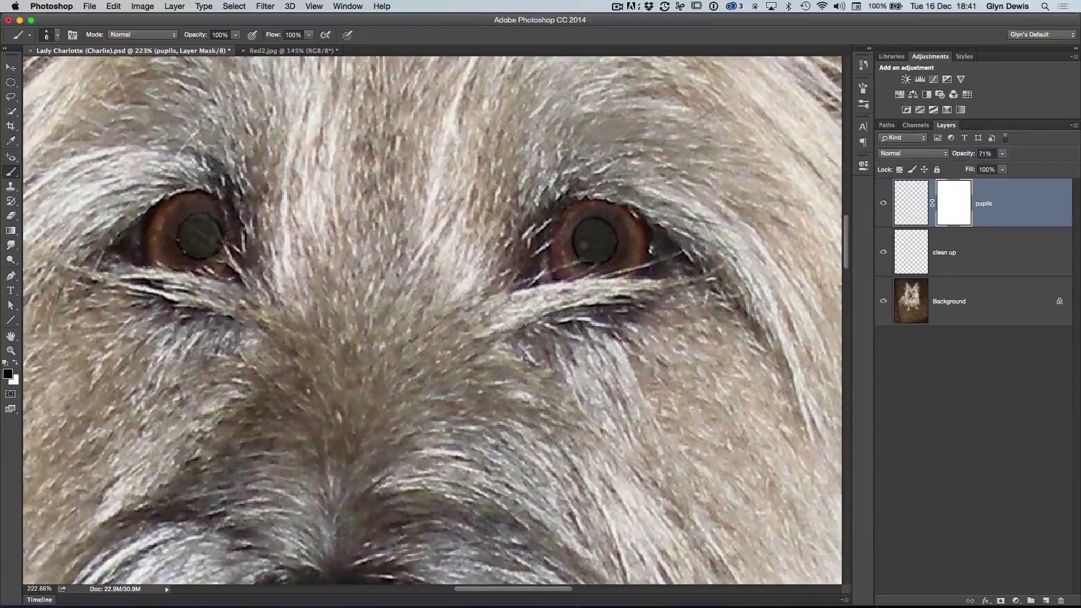
pyautogui.click(586, 245)
pyautogui.rightClick(441, 241)
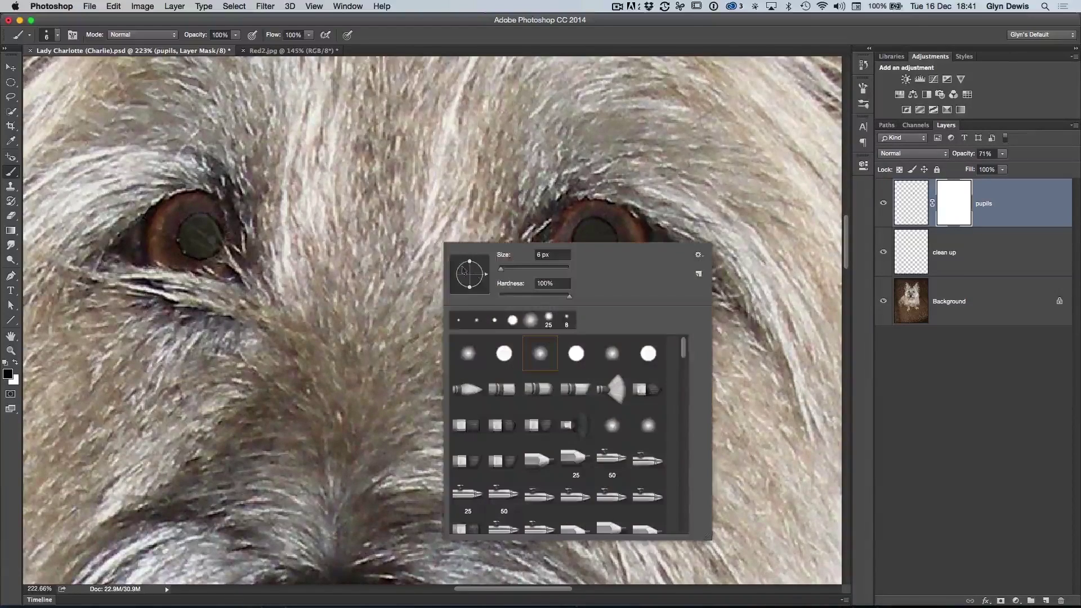
pyautogui.click(570, 298)
pyautogui.click(575, 40)
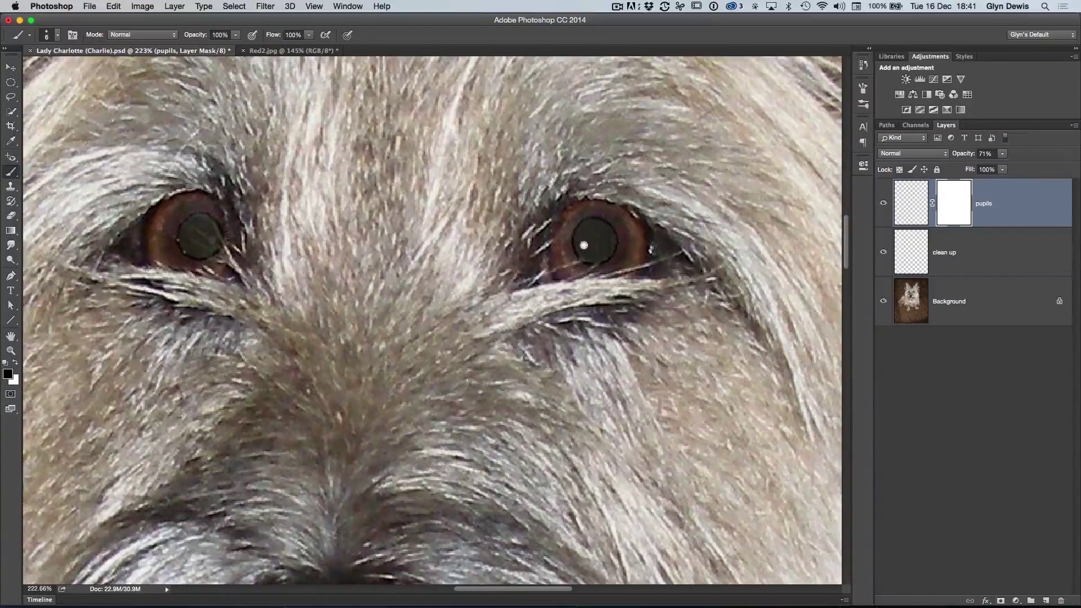
pyautogui.click(584, 245)
# - Set the pupils layer opacity back to 100%
pyautogui.click(962, 156)
pyautogui.write('100')
pyautogui.press('Return')
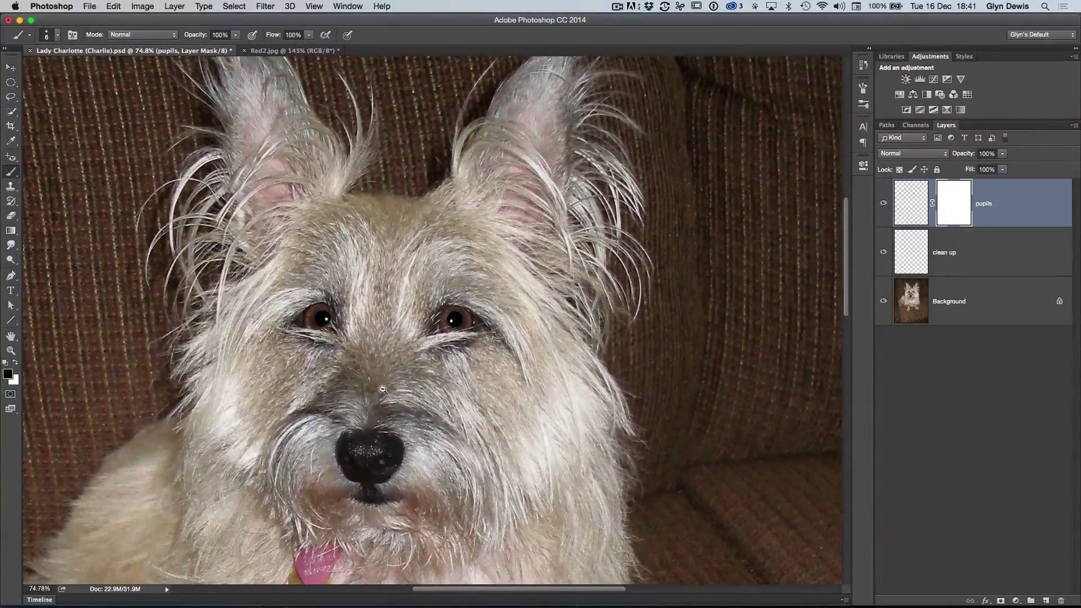
# - Zoom in on the face and set a smaller brush at about 43% hardness
pyautogui.moveTo(376, 378); pyautogui.dragTo(419, 408)
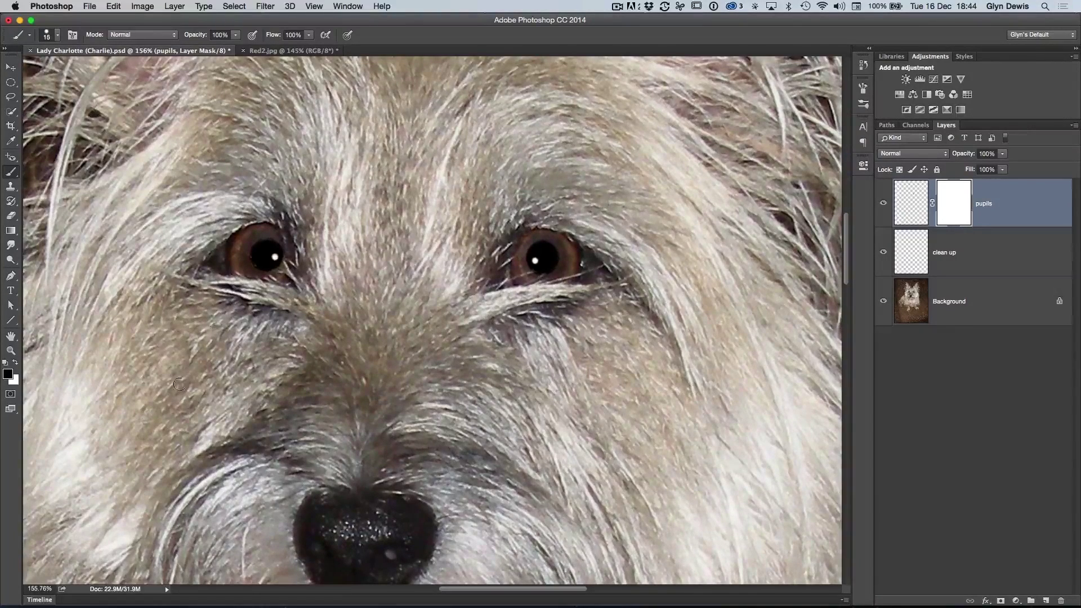
pyautogui.press('[')
pyautogui.rightClick(305, 262)
pyautogui.moveTo(428, 314); pyautogui.dragTo(393, 318)
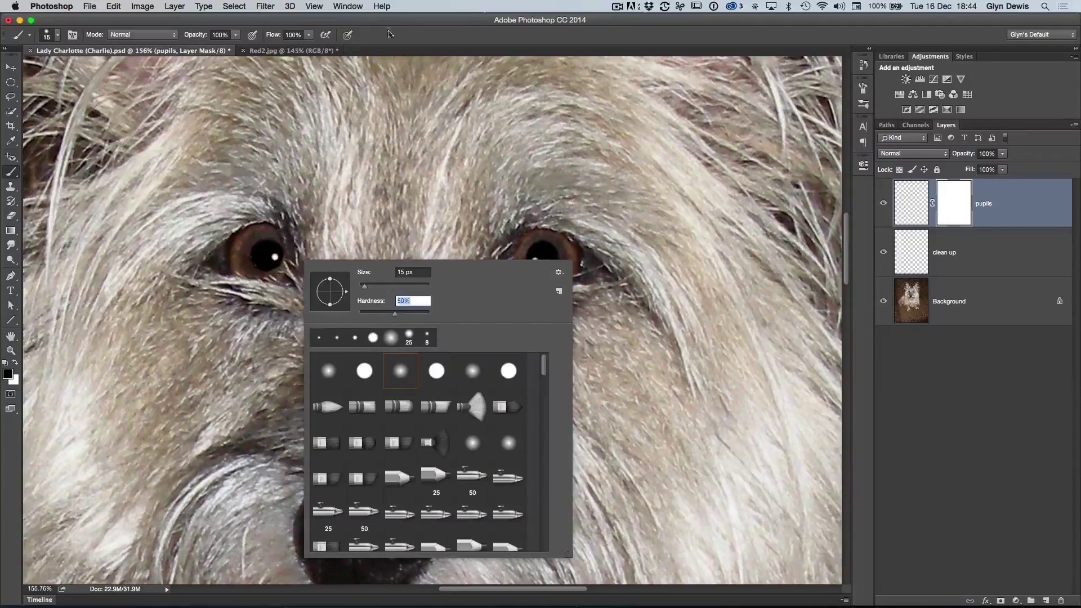
pyautogui.press('Return')
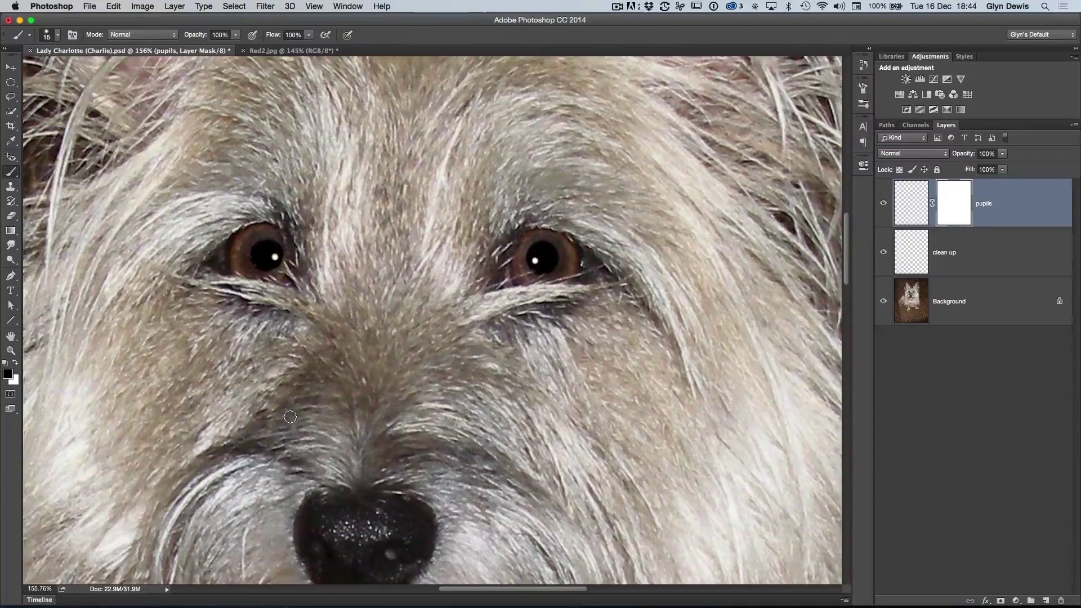
# - Paint a Quick Mask over both irises and turn it into an inverted selection
pyautogui.press('q')
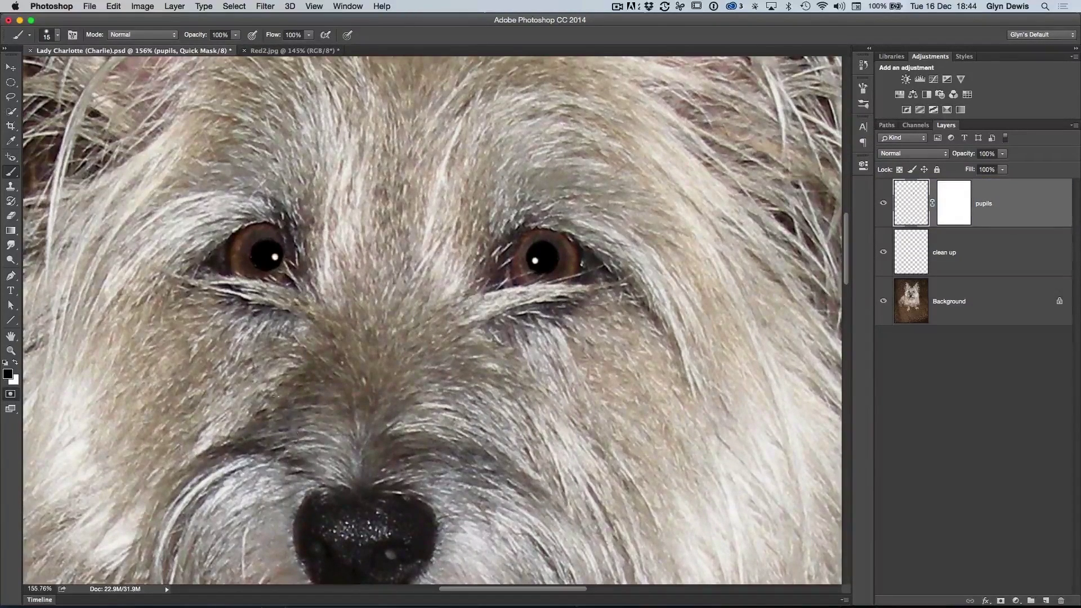
pyautogui.press(']')
pyautogui.moveTo(241, 265)
pyautogui.mouseDown()
pyautogui.moveTo(240, 244)
pyautogui.moveTo(271, 230)
pyautogui.moveTo(241, 235)
pyautogui.moveTo(242, 262)
pyautogui.moveTo(256, 275)
pyautogui.moveTo(284, 243)
pyautogui.moveTo(257, 232)
pyautogui.moveTo(231, 250)
pyautogui.moveTo(235, 269)
pyautogui.moveTo(251, 257)
pyautogui.mouseUp()
pyautogui.press('[')
pyautogui.moveTo(522, 264)
pyautogui.mouseDown()
pyautogui.moveTo(535, 234)
pyautogui.moveTo(554, 235)
pyautogui.moveTo(565, 267)
pyautogui.moveTo(536, 281)
pyautogui.moveTo(523, 266)
pyautogui.moveTo(518, 281)
pyautogui.moveTo(535, 235)
pyautogui.moveTo(574, 257)
pyautogui.moveTo(569, 271)
pyautogui.moveTo(535, 282)
pyautogui.moveTo(515, 250)
pyautogui.moveTo(514, 282)
pyautogui.mouseUp()
pyautogui.press('q')
pyautogui.press('x')
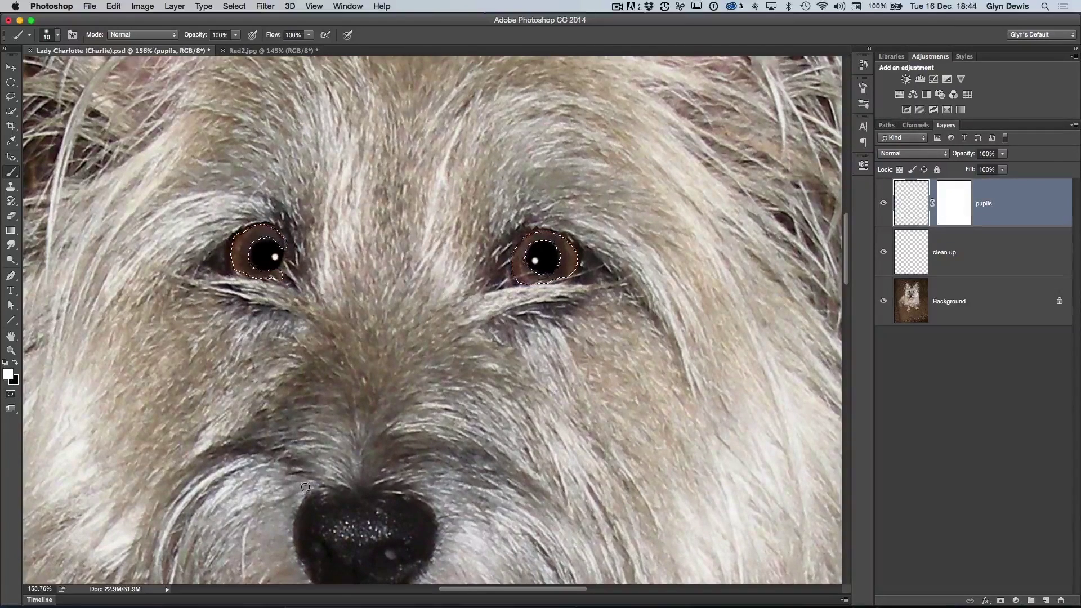
# - Add a Levels adjustment on the irises with the midtone at about 0.86, checking before and after
pyautogui.click(919, 82)
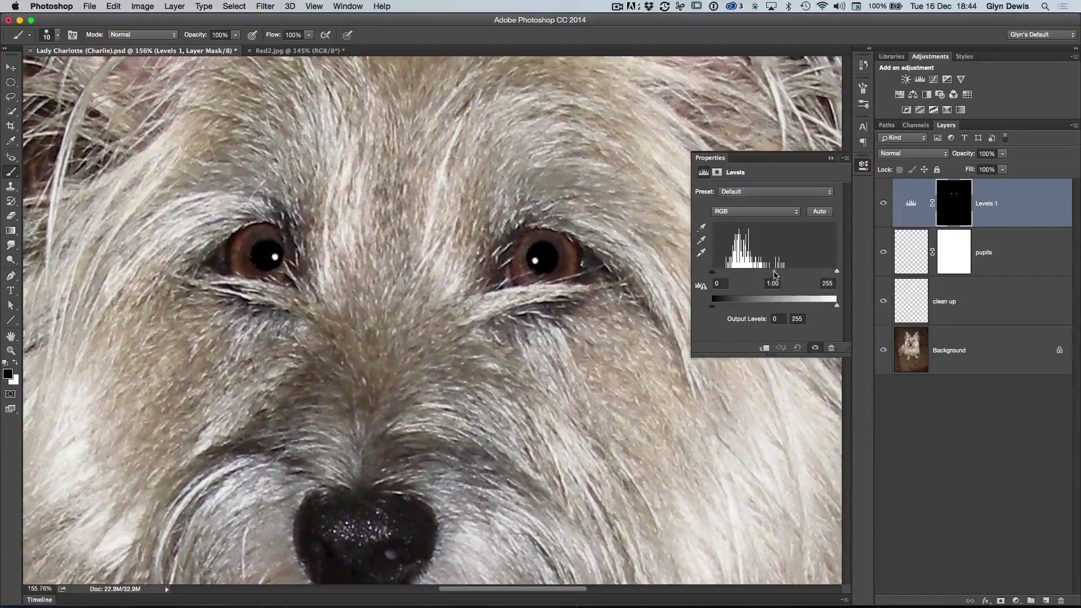
pyautogui.moveTo(775, 275); pyautogui.dragTo(783, 274)
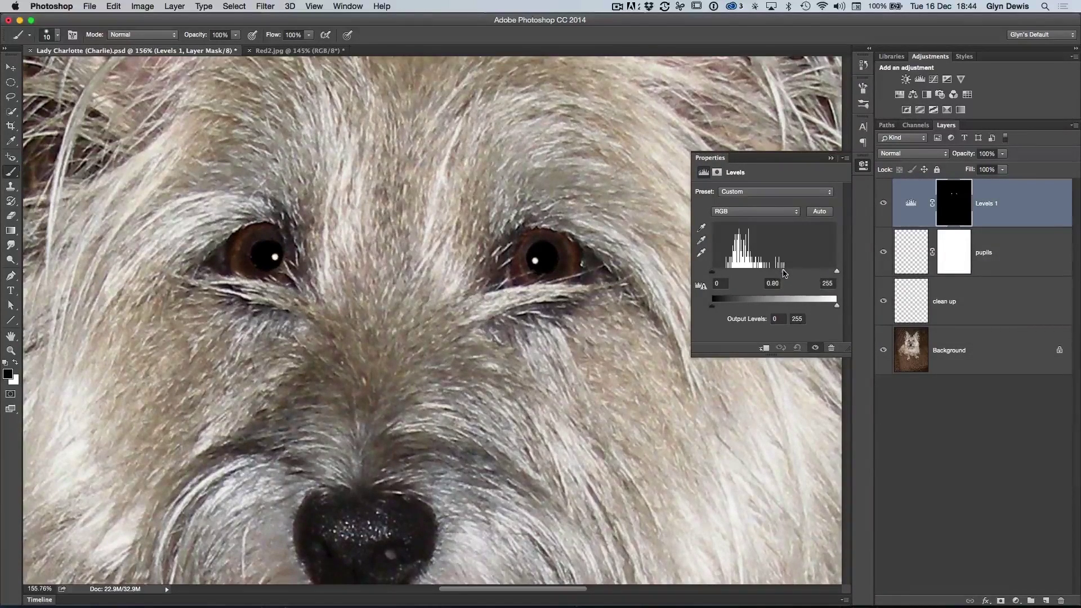
pyautogui.click(782, 348)
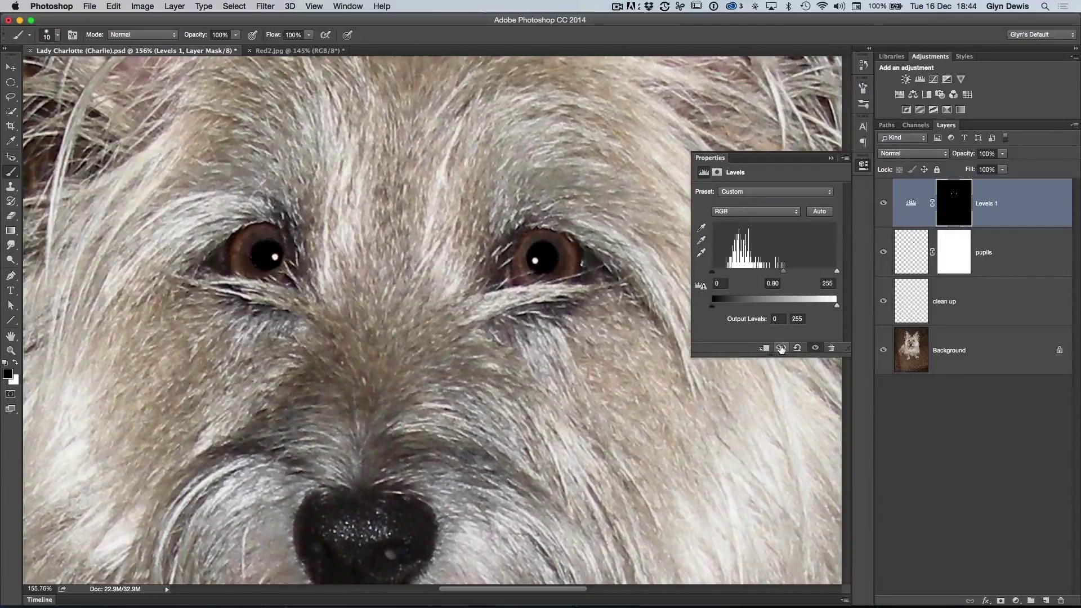
pyautogui.click(781, 348)
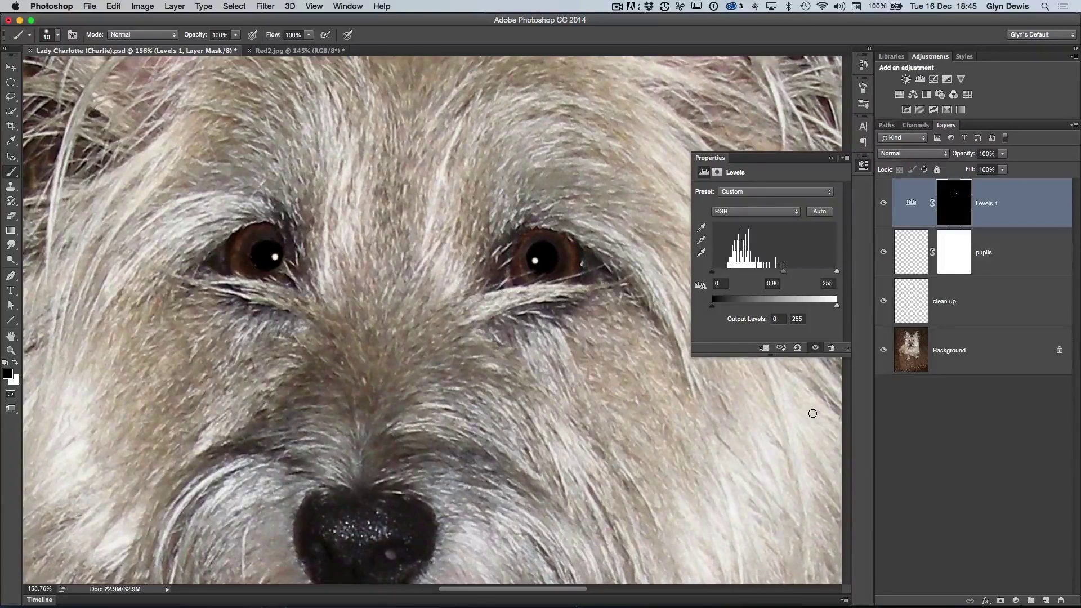
pyautogui.moveTo(784, 273); pyautogui.dragTo(782, 274)
pyautogui.moveTo(782, 274); pyautogui.dragTo(780, 273)
pyautogui.click(781, 348)
pyautogui.click(863, 165)
pyautogui.moveTo(409, 372); pyautogui.dragTo(396, 339)
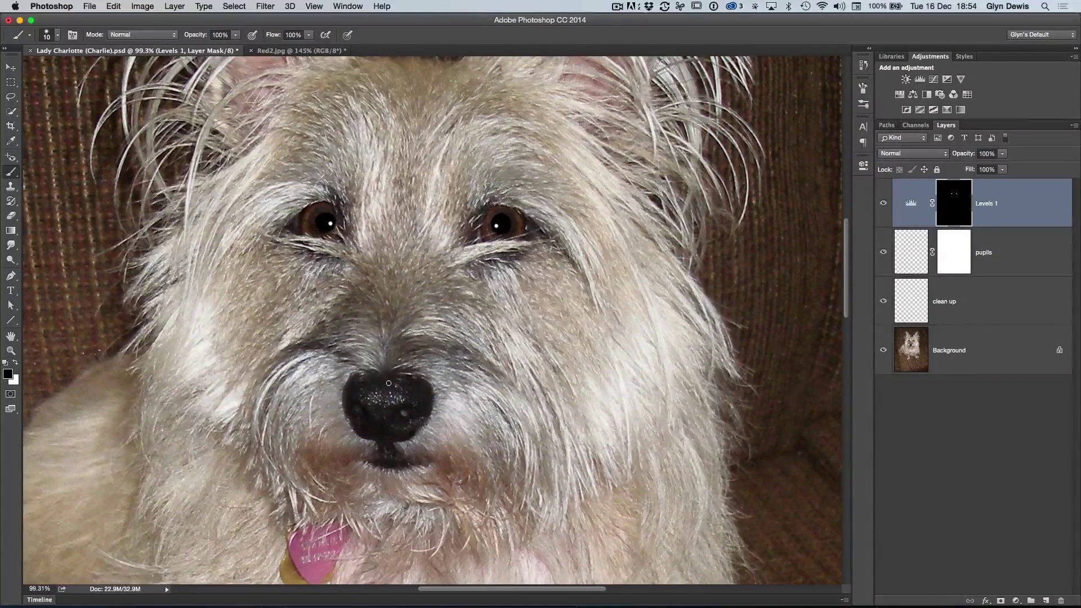
pyautogui.scroll(-5, 357, 342)
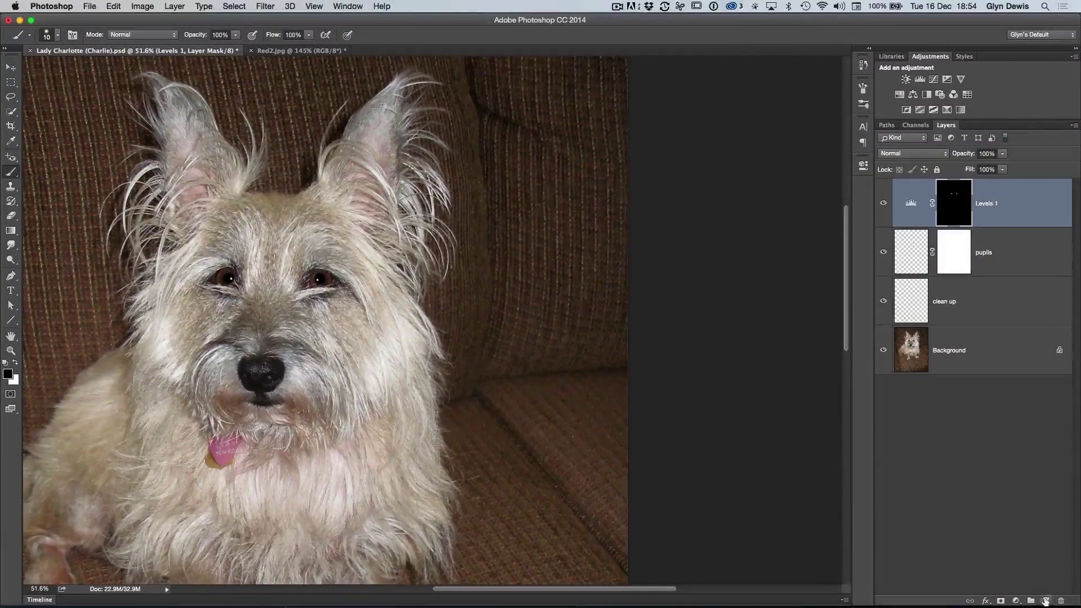
# - Add a new layer, set white as foreground, and select a tall rectangle beside the ear
pyautogui.click(1046, 601)
pyautogui.press('x')
pyautogui.press('m')
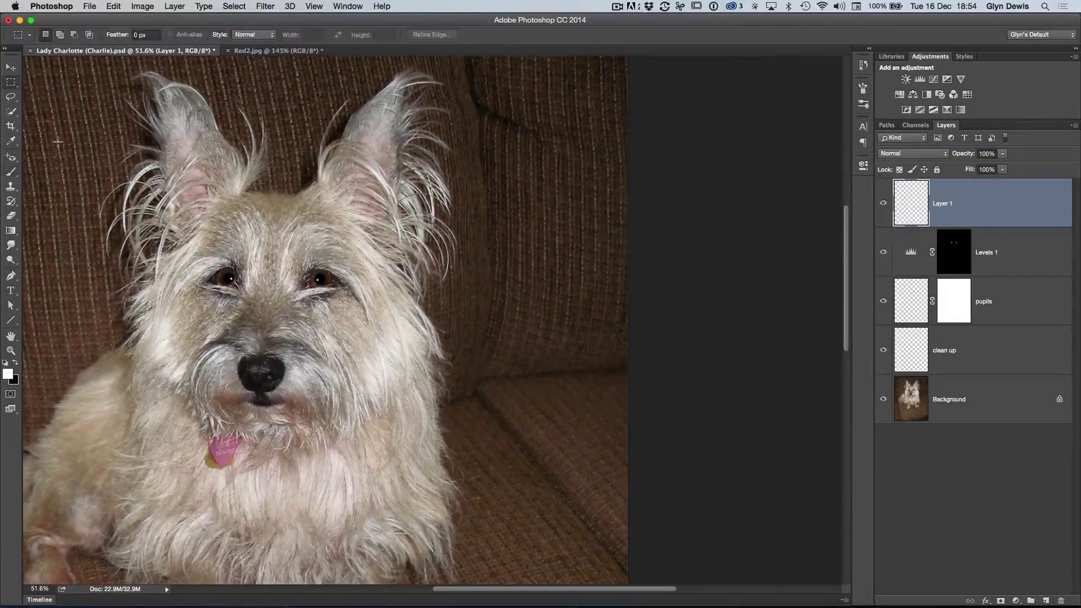
pyautogui.moveTo(452, 151); pyautogui.dragTo(513, 253)
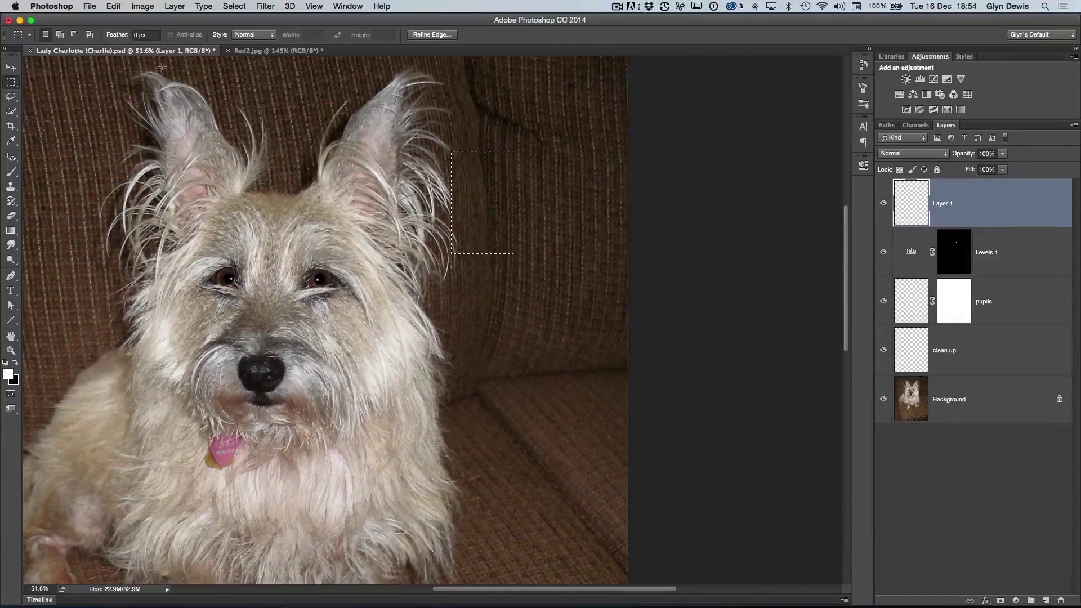
# - Fill the rectangle with white and deselect
pyautogui.click(114, 6)
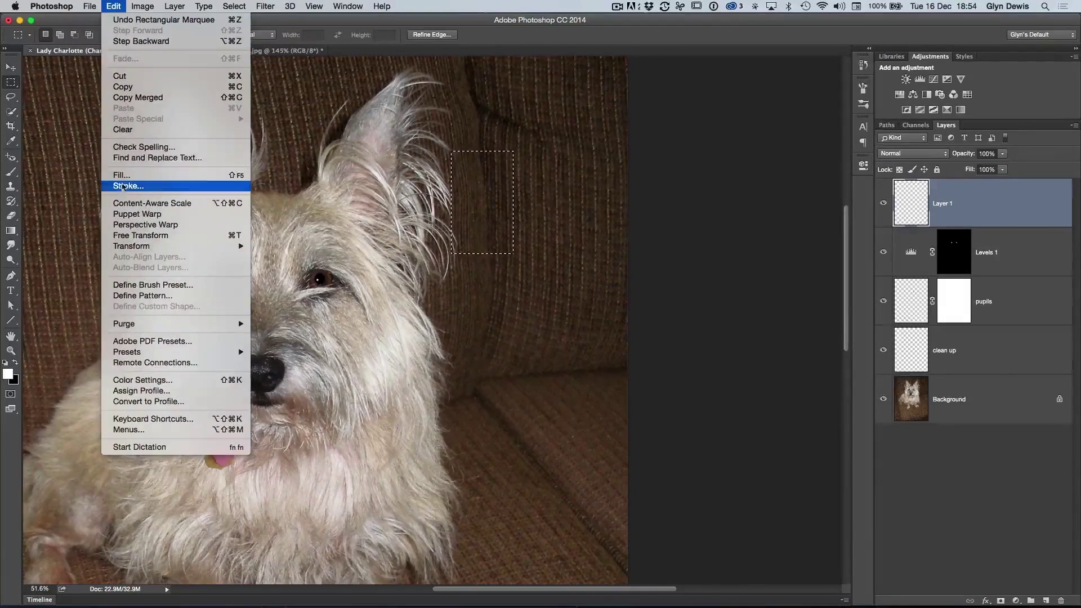
pyautogui.click(122, 175)
pyautogui.click(393, 109)
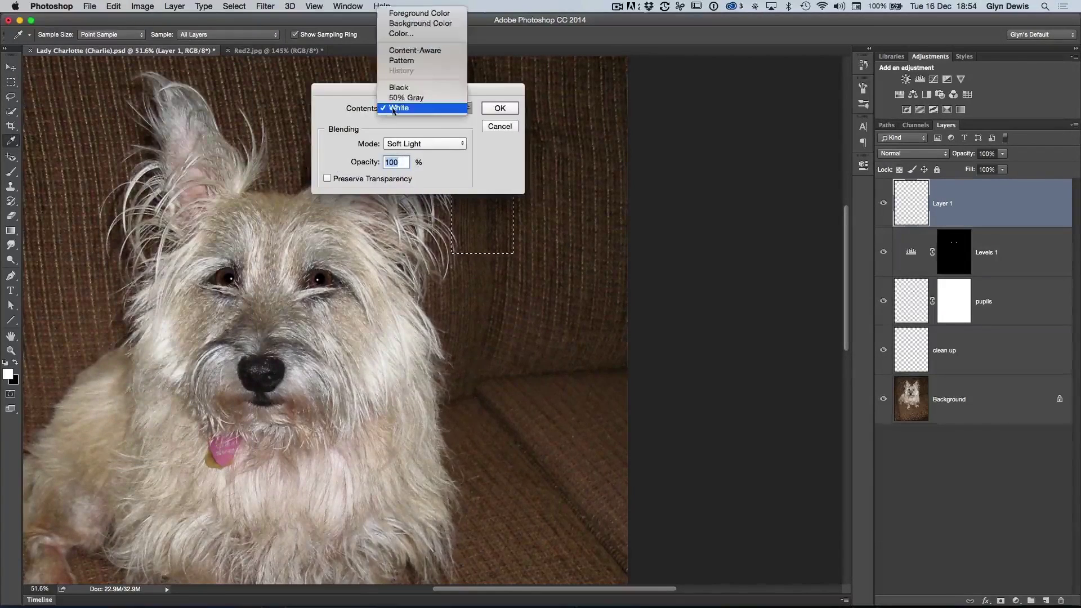
pyautogui.click(393, 107)
pyautogui.click(493, 109)
pyautogui.press('m')
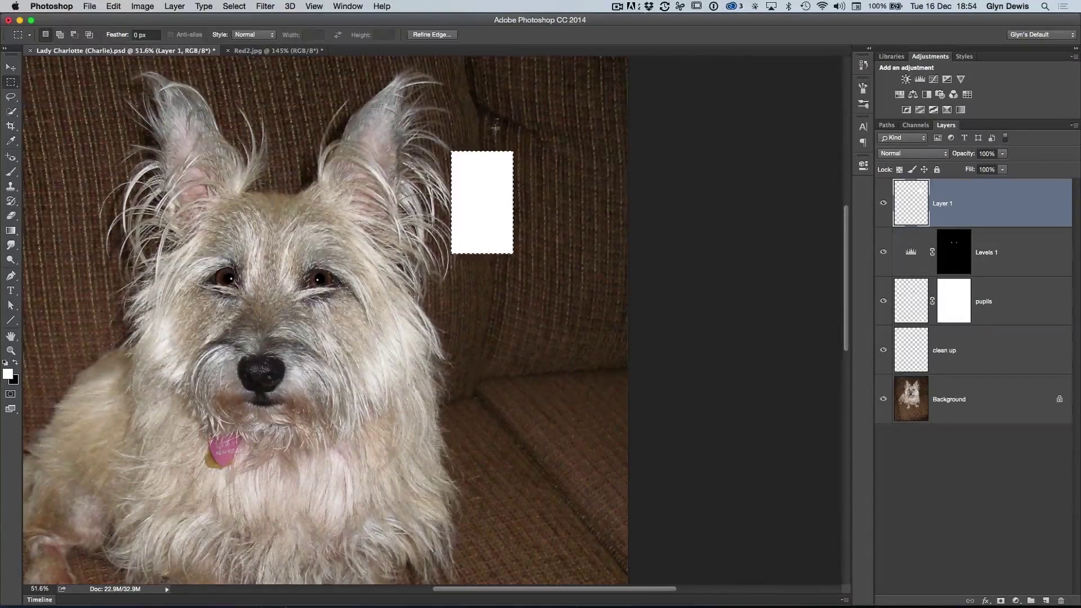
pyautogui.click(234, 7)
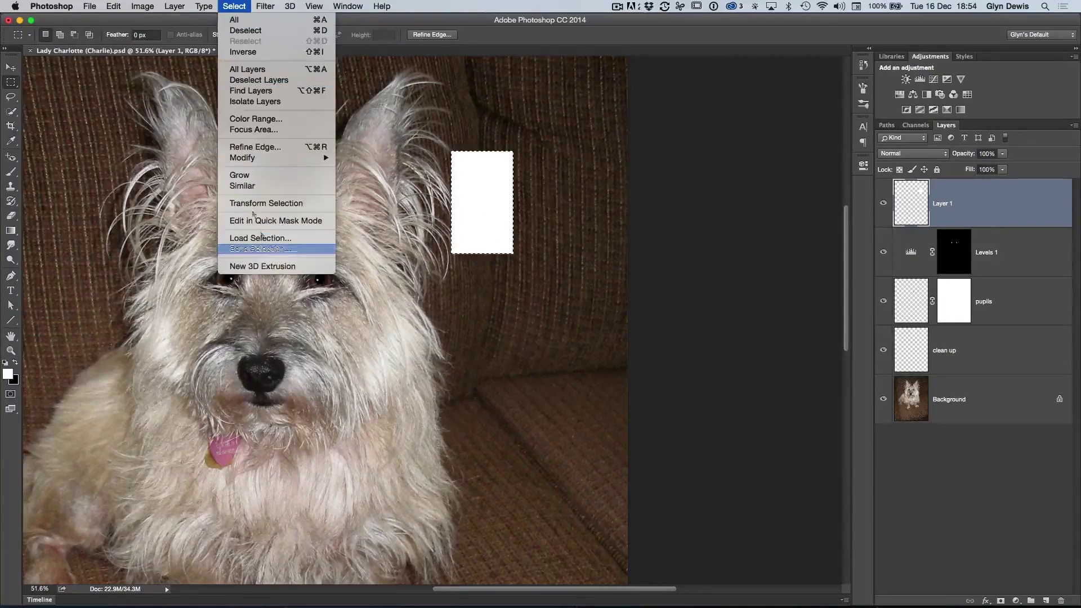
pyautogui.click(246, 31)
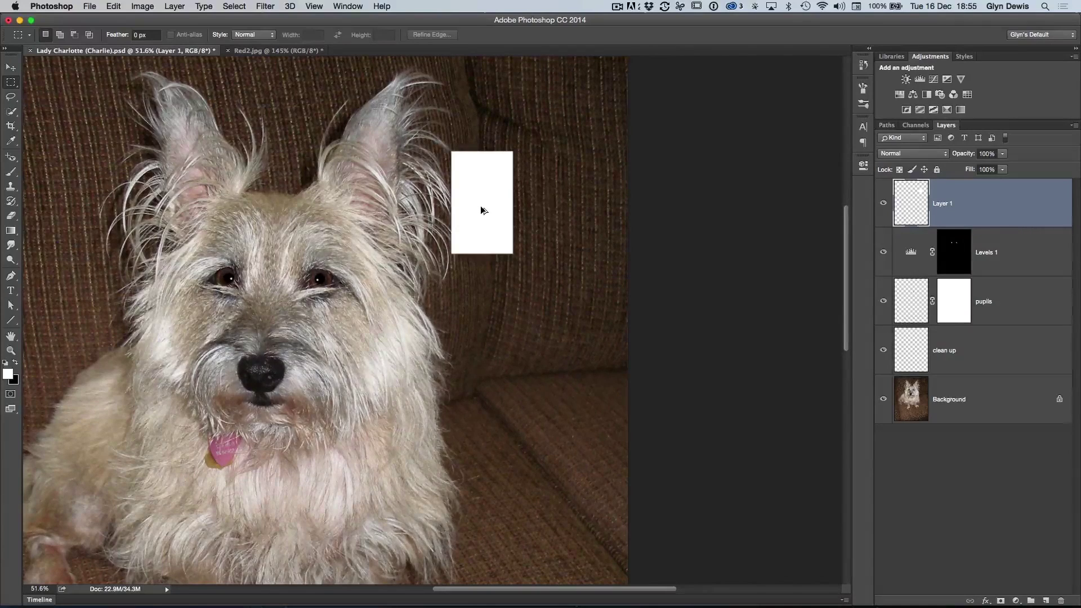
# - Duplicate the white pane into a 2×2 grid of four window panes
pyautogui.moveTo(481, 208); pyautogui.dragTo(550, 205)
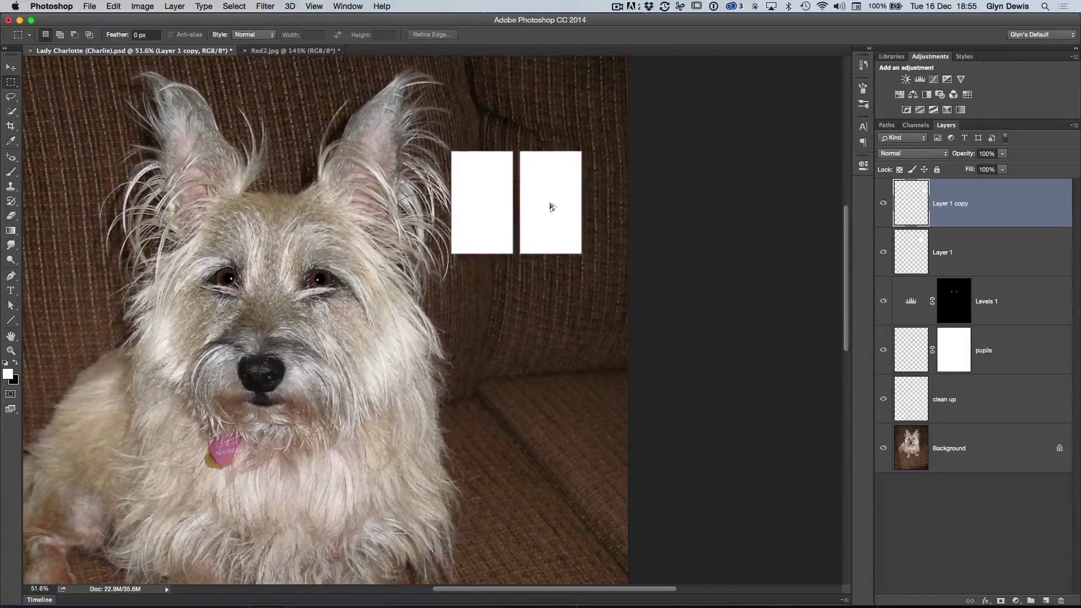
pyautogui.moveTo(552, 207); pyautogui.dragTo(490, 305)
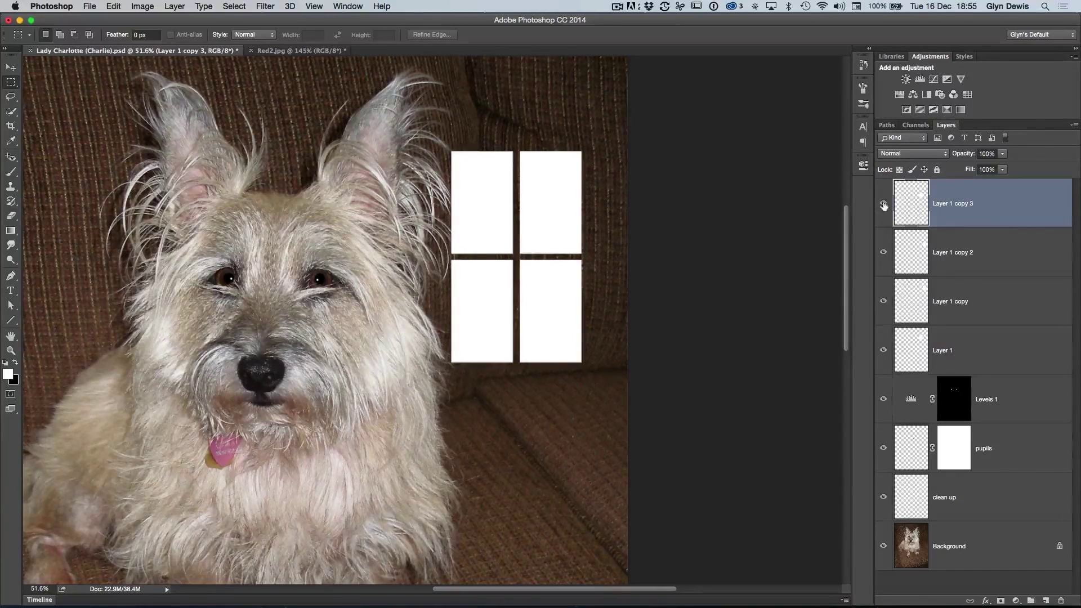
pyautogui.moveTo(883, 203); pyautogui.dragTo(883, 345)
pyautogui.click(884, 349)
pyautogui.moveTo(883, 301); pyautogui.dragTo(883, 204)
pyautogui.click(883, 350)
# - Merge the four pane layers into one named 'window relfection'
pyautogui.keyDown('shift'); pyautogui.click(974, 346); pyautogui.keyUp('shift')
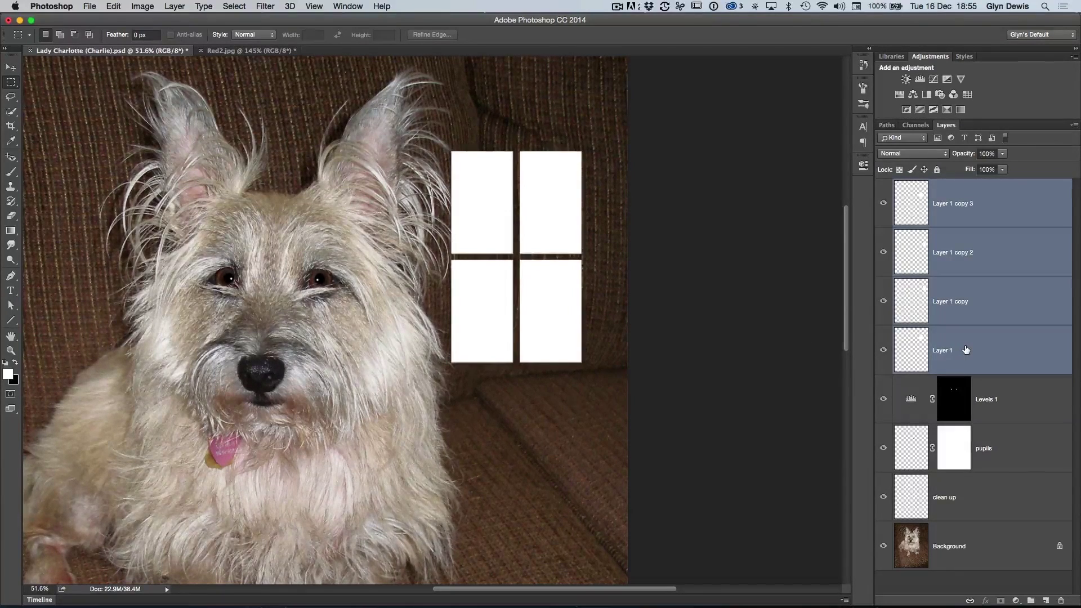
pyautogui.press('super+e')
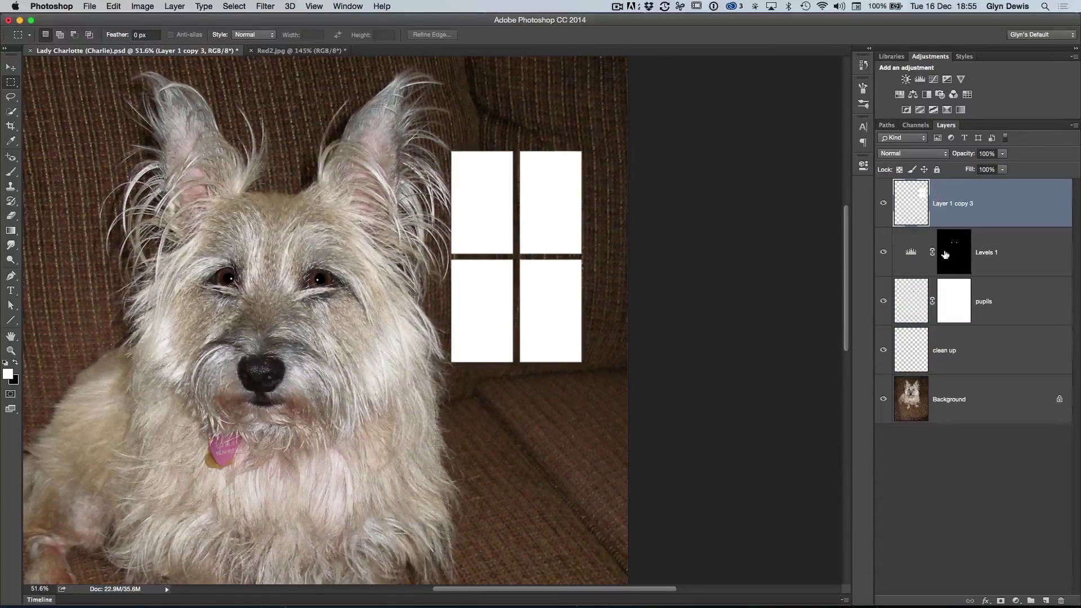
pyautogui.doubleClick(938, 203)
pyautogui.write('window relfection')
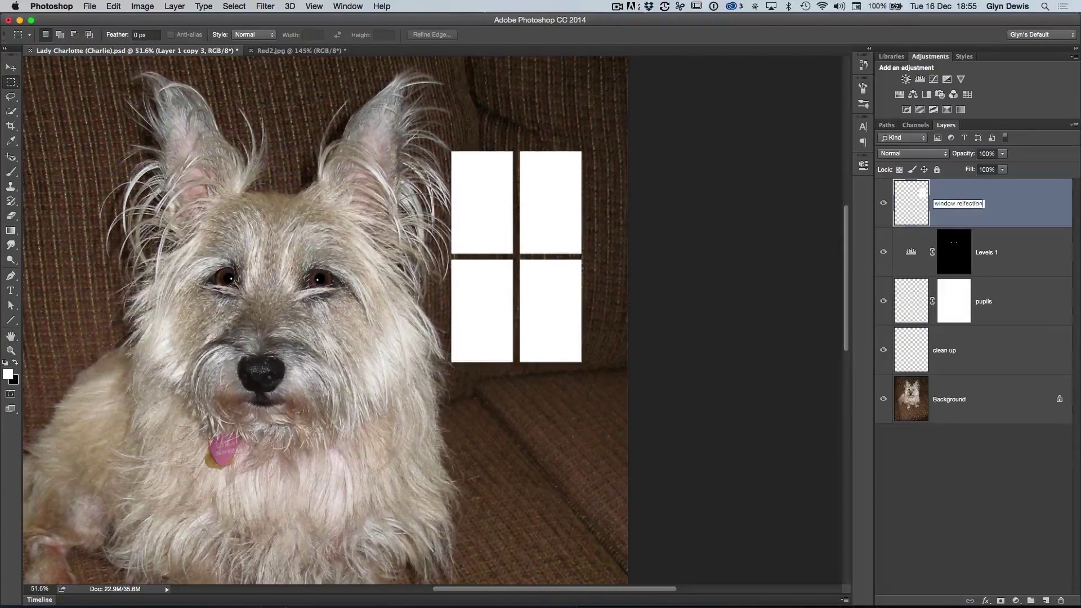
pyautogui.press('Return')
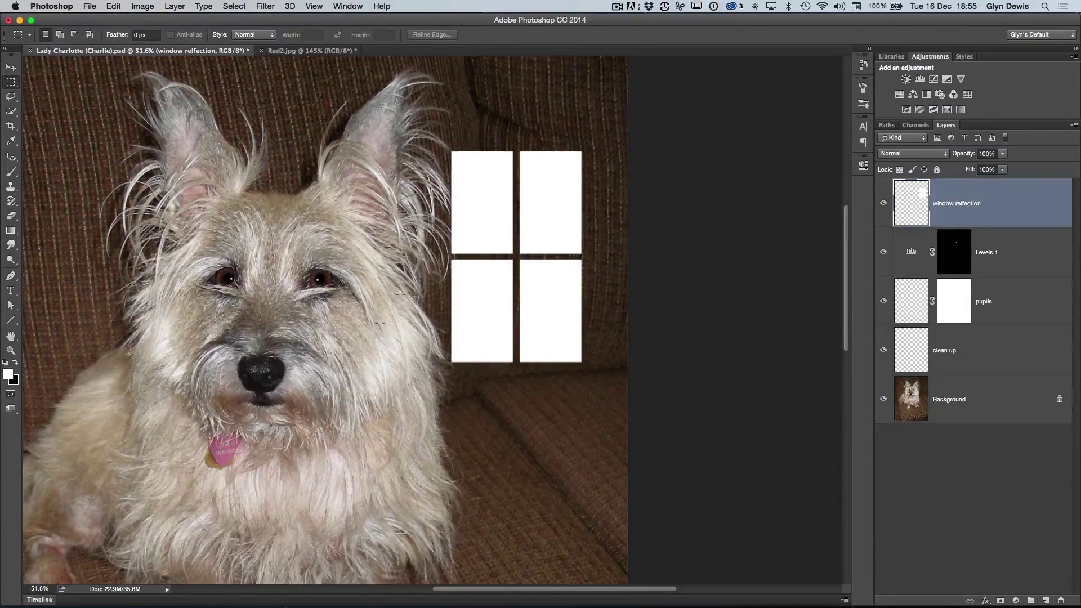
pyautogui.click(113, 6)
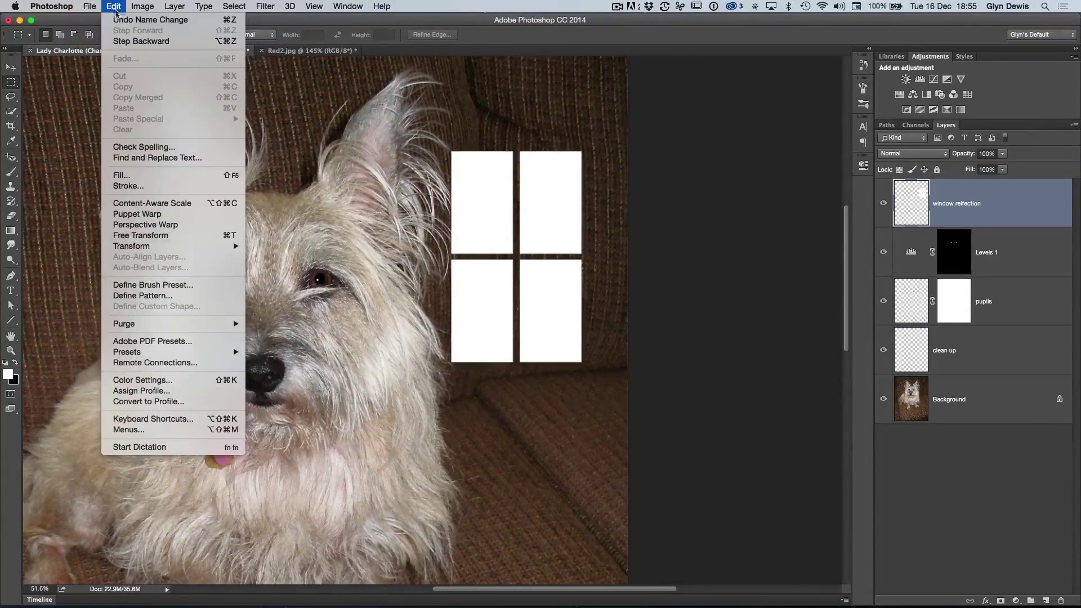
# - Warp the window shape, bending its bars and pulling the corners inward into a bowed curve
pyautogui.moveTo(130, 249)
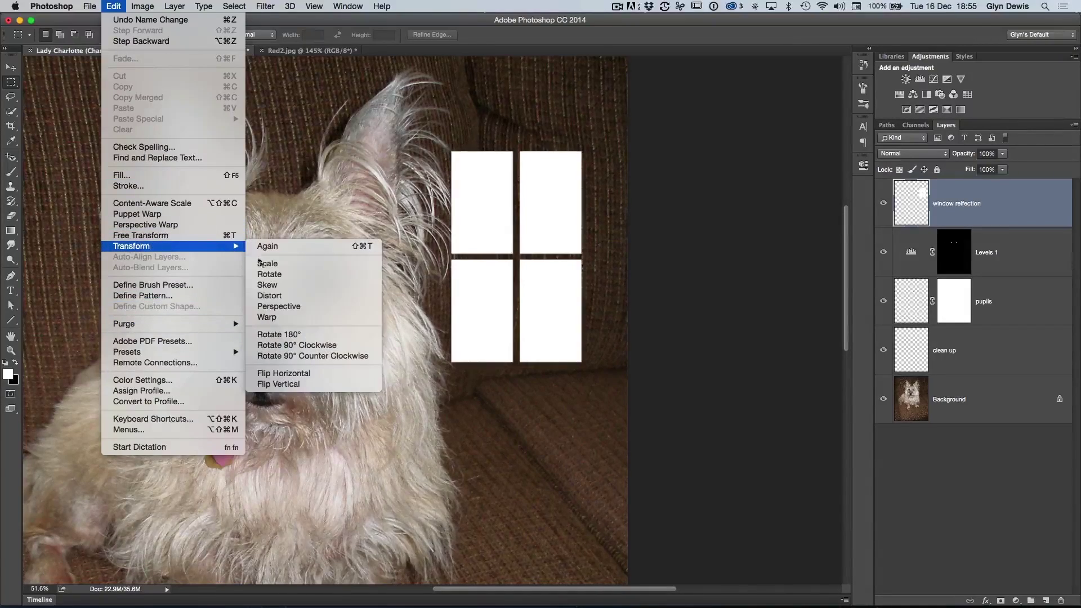
pyautogui.click(267, 317)
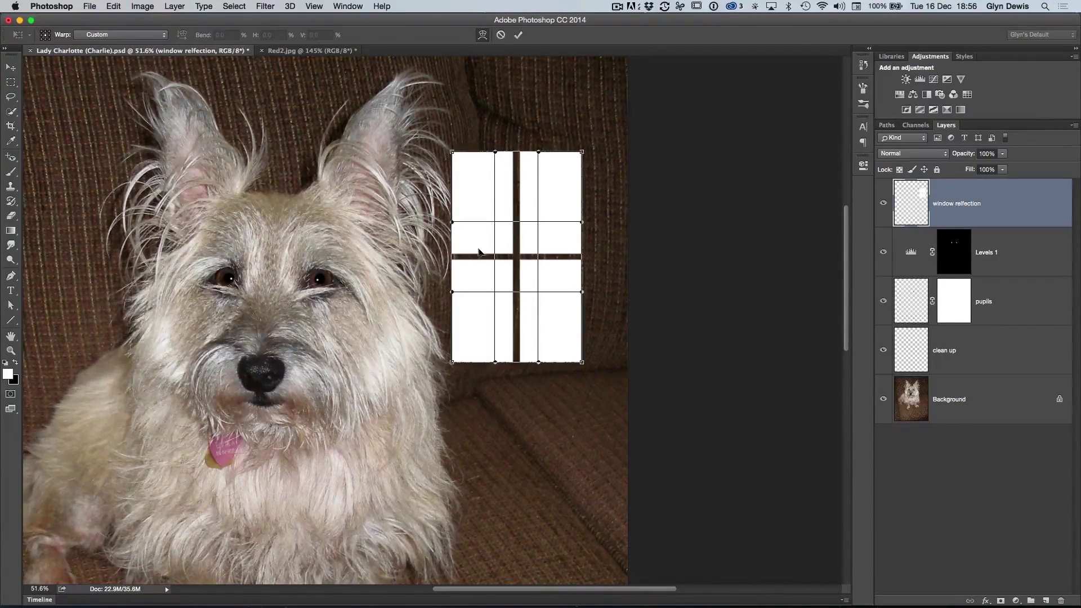
pyautogui.moveTo(482, 254); pyautogui.dragTo(472, 248)
pyautogui.moveTo(545, 254); pyautogui.dragTo(481, 264)
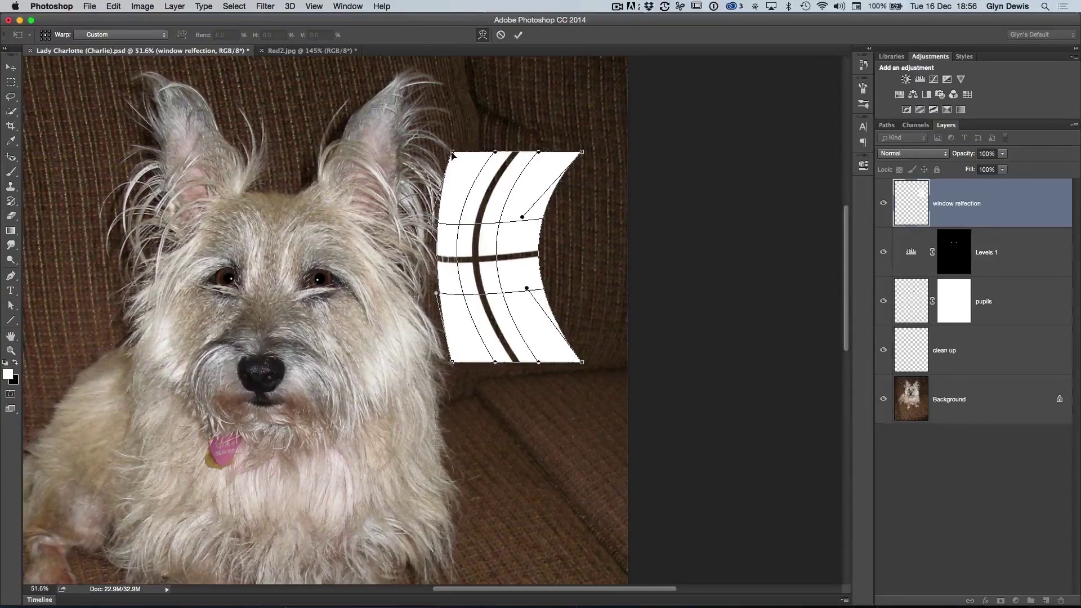
pyautogui.moveTo(452, 152); pyautogui.dragTo(462, 152)
pyautogui.moveTo(452, 362); pyautogui.dragTo(456, 361)
pyautogui.moveTo(509, 257); pyautogui.dragTo(506, 258)
pyautogui.moveTo(583, 155); pyautogui.dragTo(576, 152)
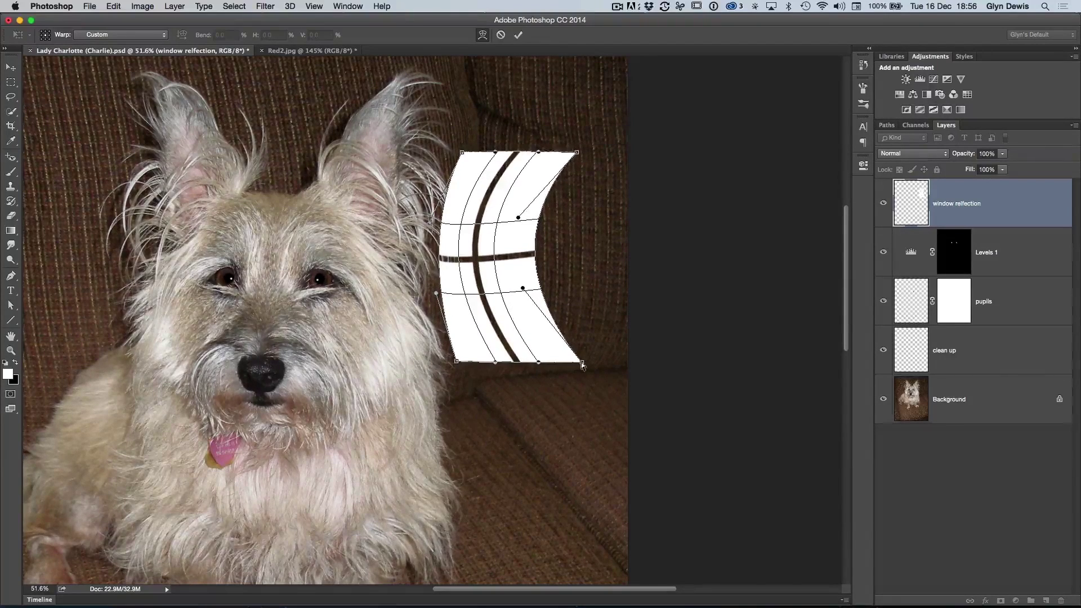
pyautogui.moveTo(582, 362); pyautogui.dragTo(572, 358)
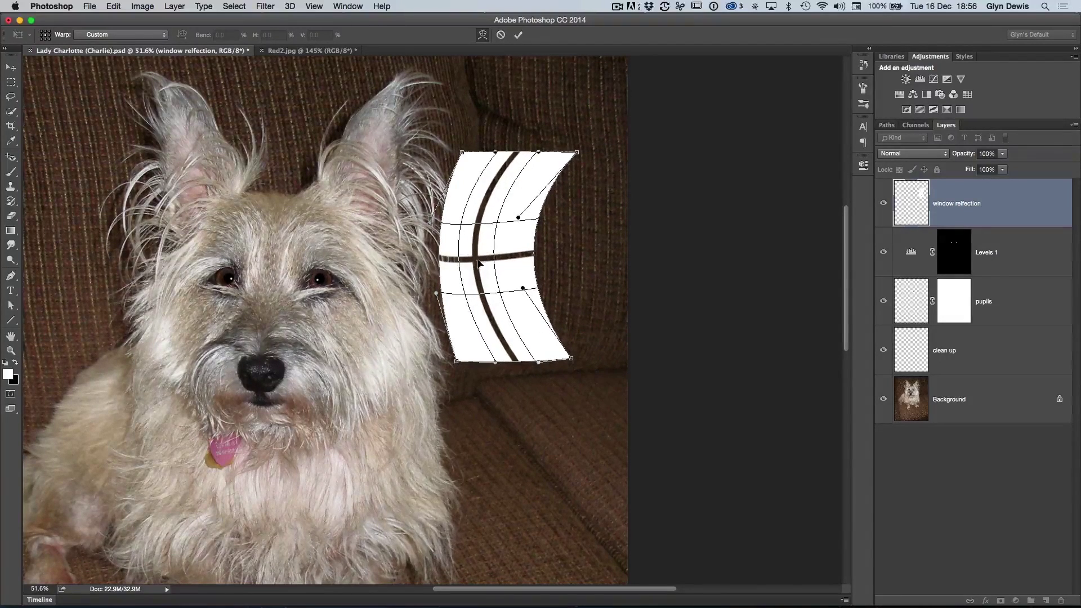
pyautogui.moveTo(479, 262); pyautogui.dragTo(507, 263)
# - Apply the warp, scale the window to about 22%, and move it onto the left eye
pyautogui.press('Return')
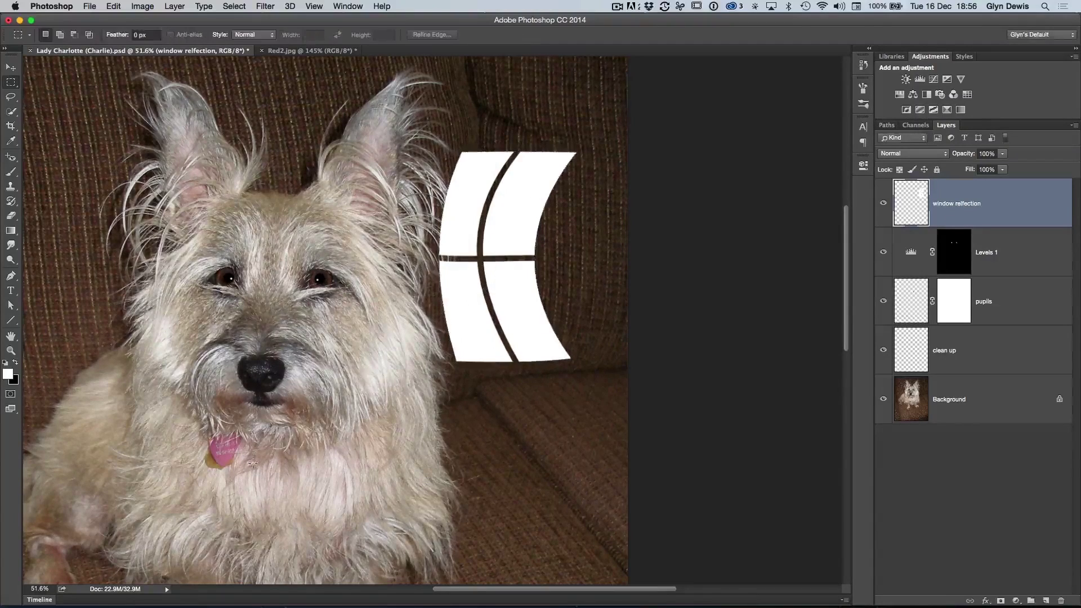
pyautogui.press('super+t')
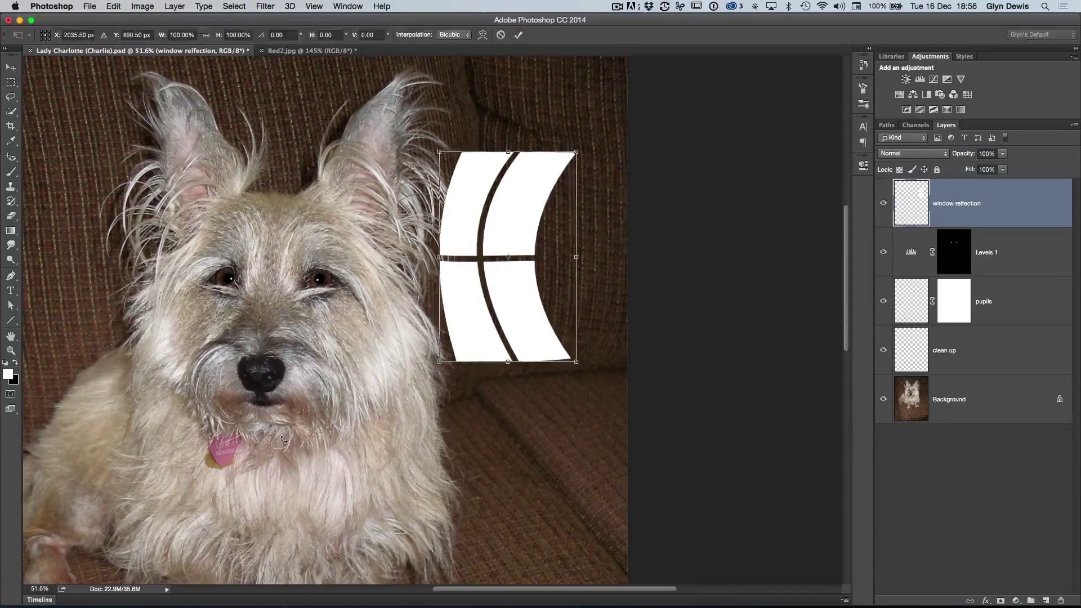
pyautogui.moveTo(439, 151); pyautogui.dragTo(497, 241)
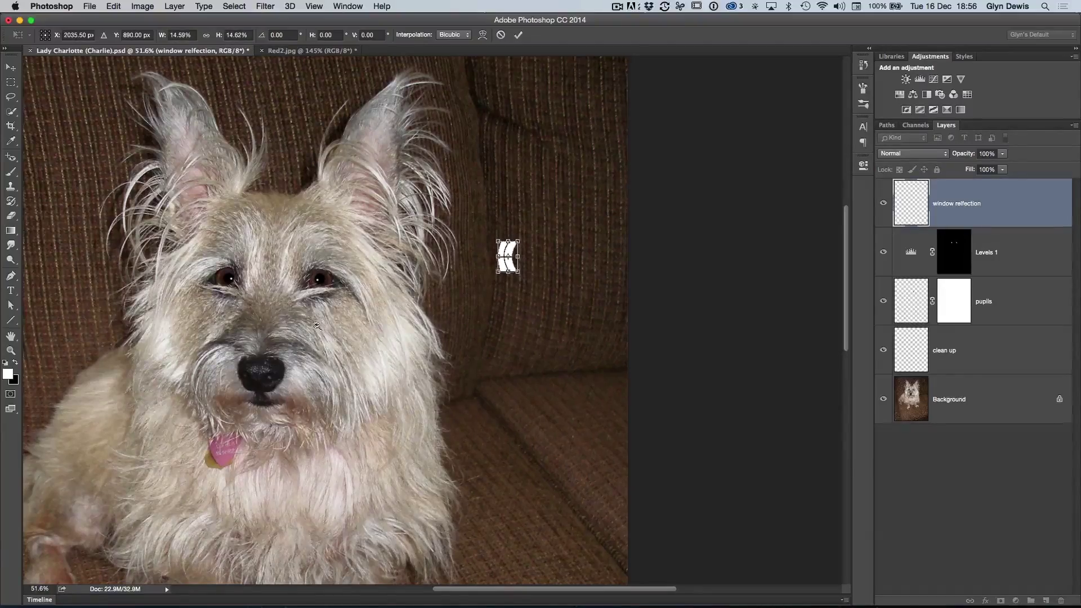
pyautogui.scroll(5, 317, 325)
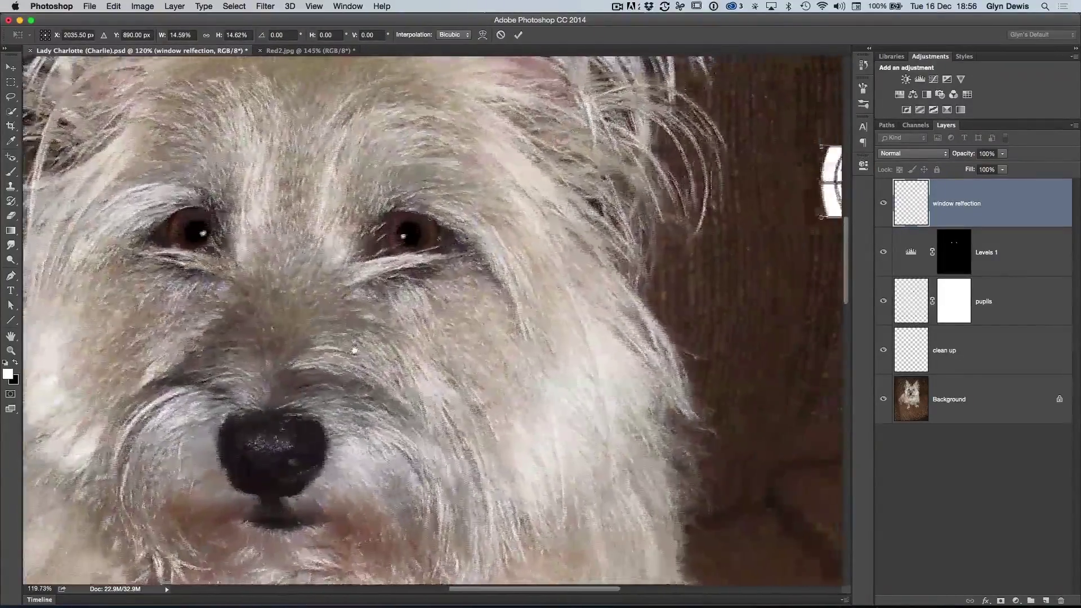
pyautogui.moveTo(806, 180); pyautogui.dragTo(84, 269)
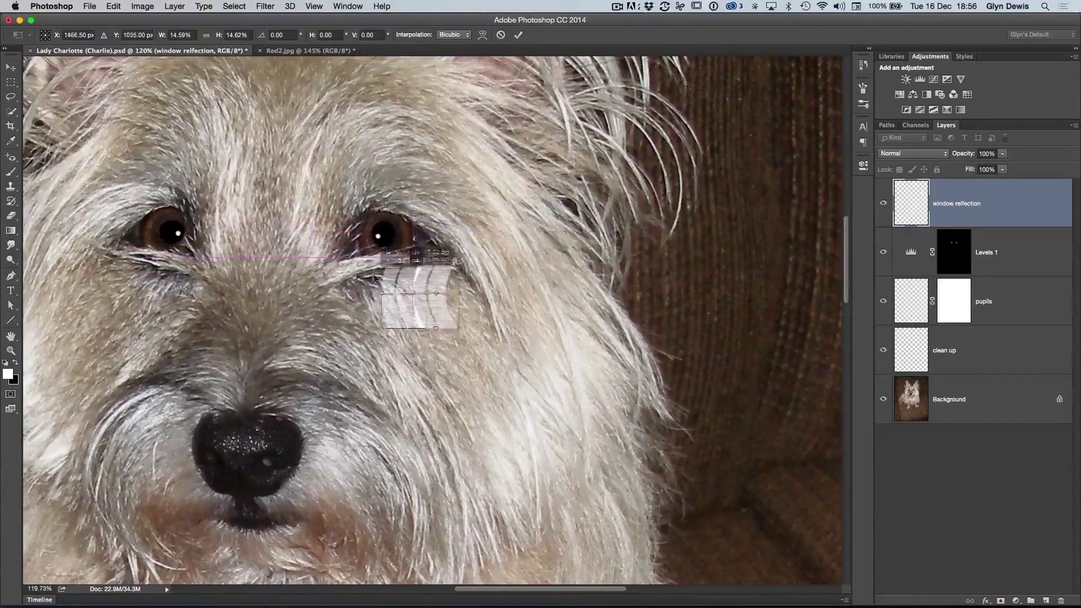
pyautogui.scroll(5, 248, 310)
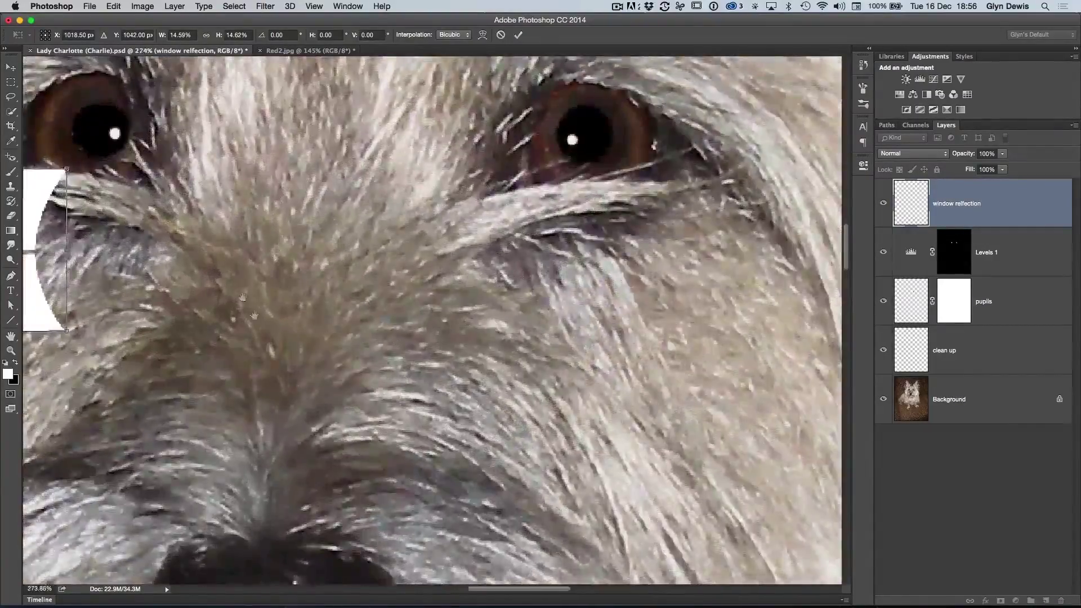
pyautogui.moveTo(253, 316); pyautogui.dragTo(434, 395)
pyautogui.scroll(1, 431, 383)
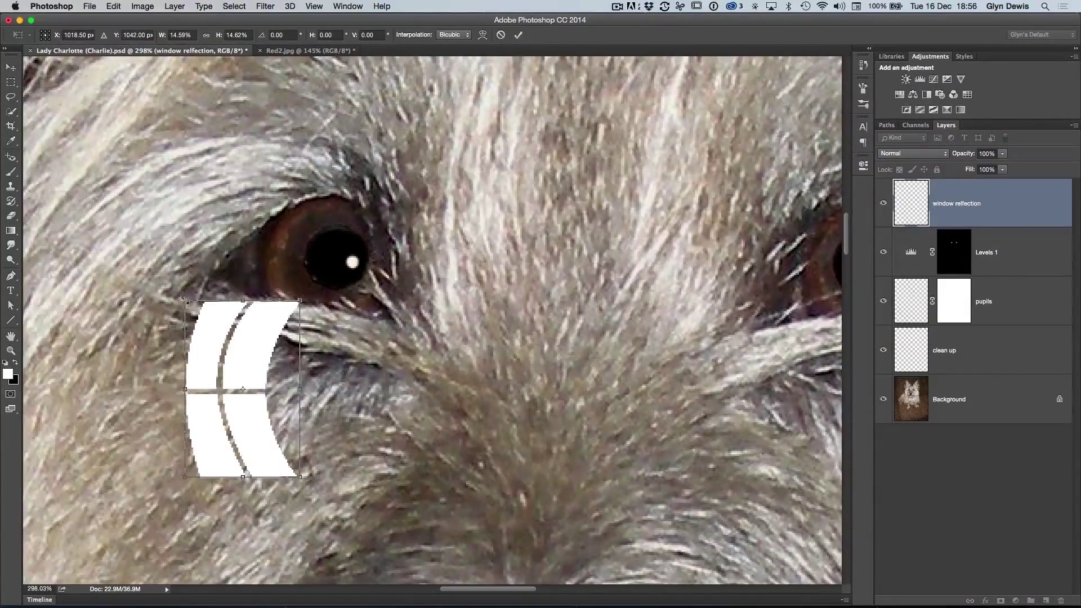
# - Shrink the reflection to fit the pupil, nudge it into place, and rotate it about 14°
pyautogui.moveTo(184, 299); pyautogui.dragTo(304, 228)
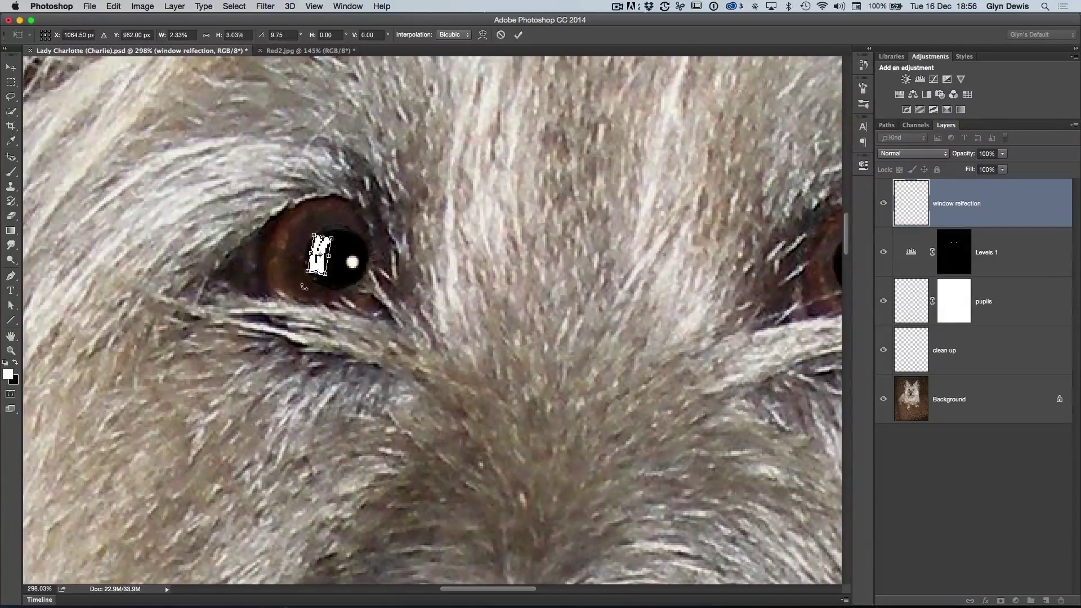
pyautogui.press('Up')
pyautogui.press('Left')
pyautogui.press('Down')
pyautogui.moveTo(331, 285); pyautogui.dragTo(327, 284)
pyautogui.press('Return')
pyautogui.press('m')
pyautogui.scroll(-5, 333, 345)
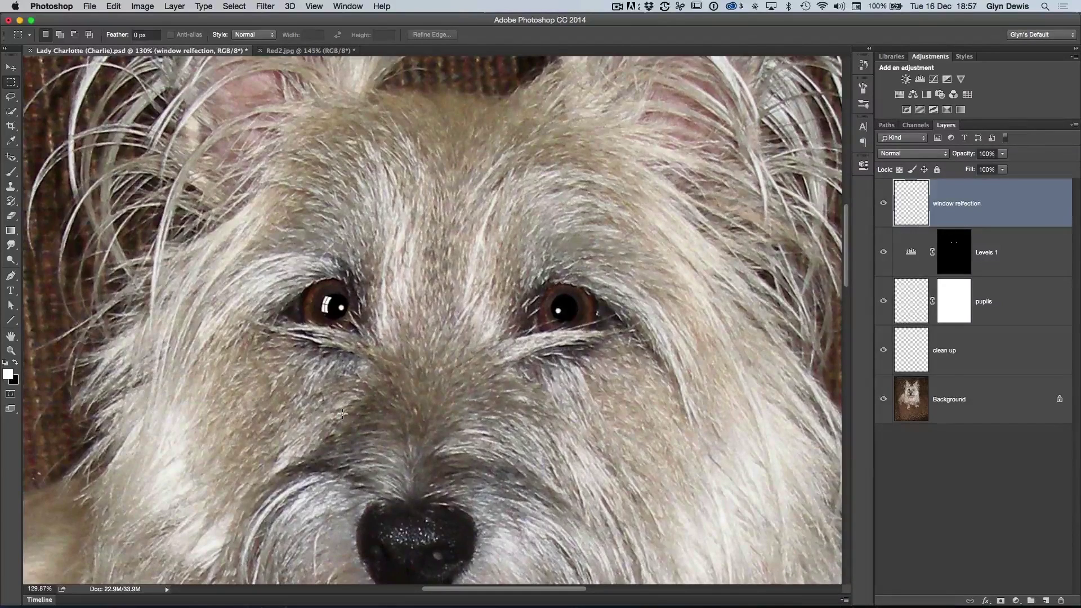
# - Set the window reflection layer's opacity to 20%
pyautogui.press('v')
pyautogui.press('2')
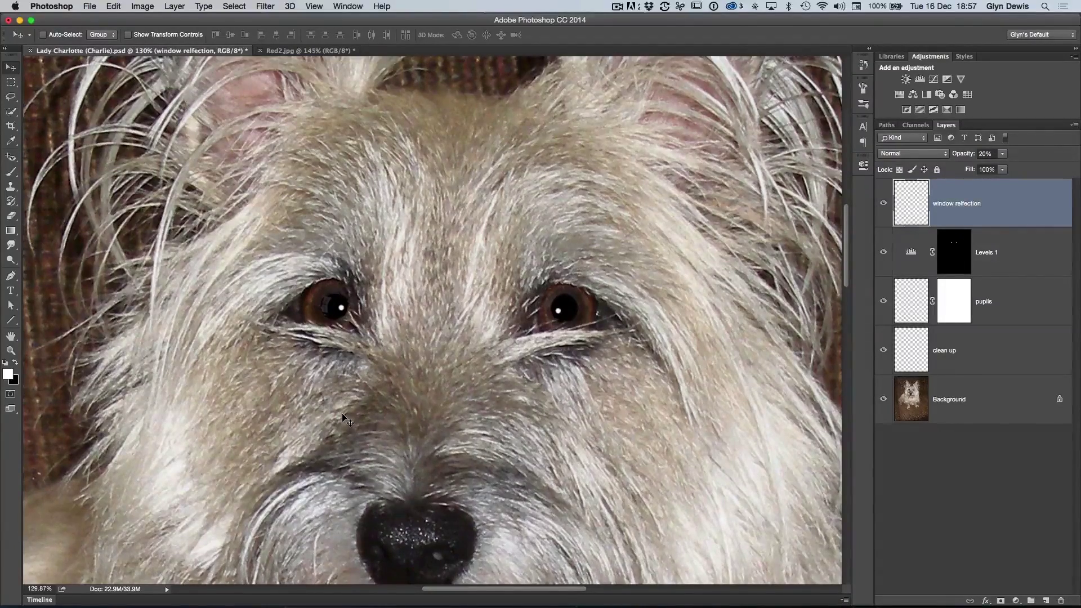
pyautogui.scroll(3, 342, 413)
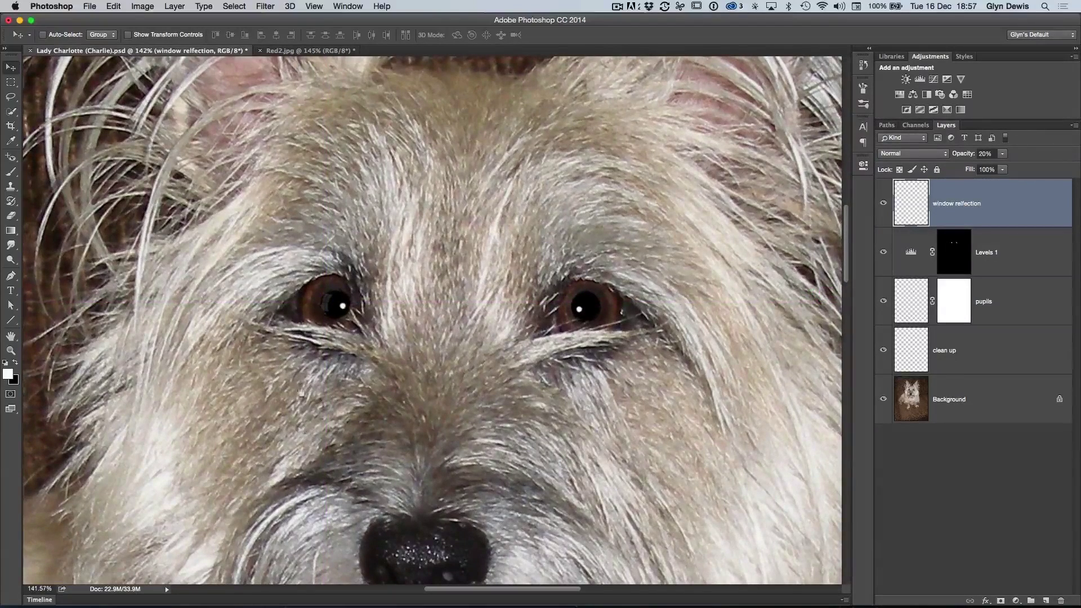
pyautogui.scroll(3, 309, 296)
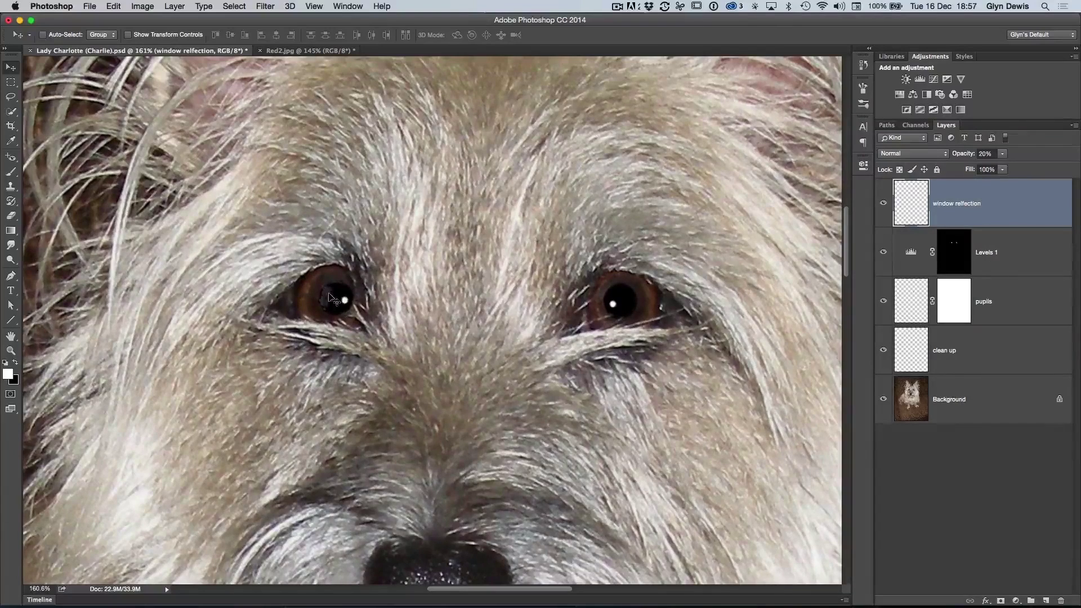
# - Duplicate the reflection onto the right pupil, add a layer mask to the copy, and select both layers
pyautogui.press('super')
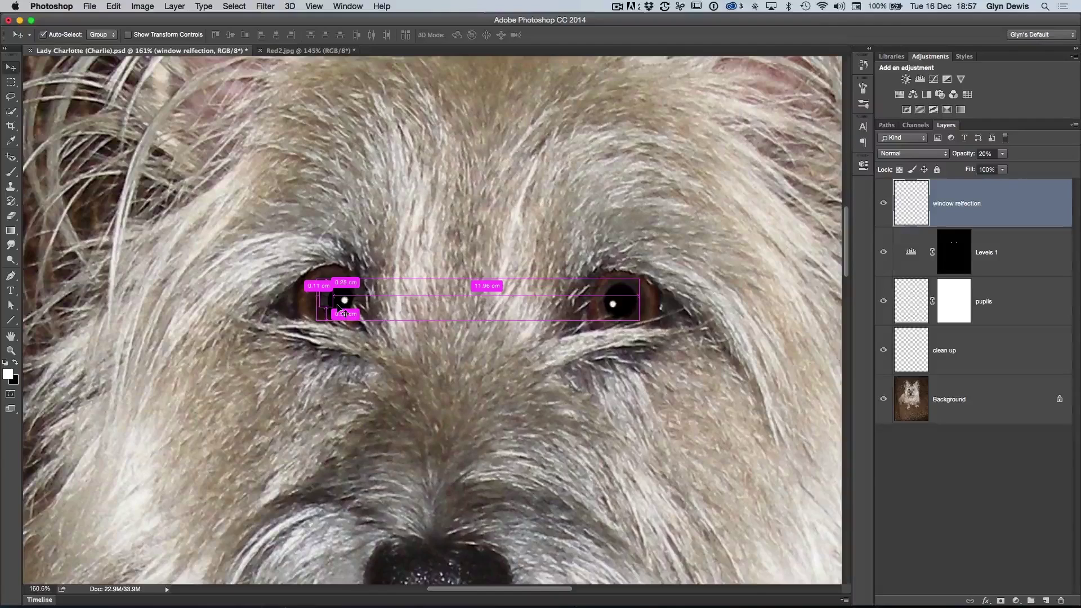
pyautogui.moveTo(345, 313); pyautogui.dragTo(606, 303)
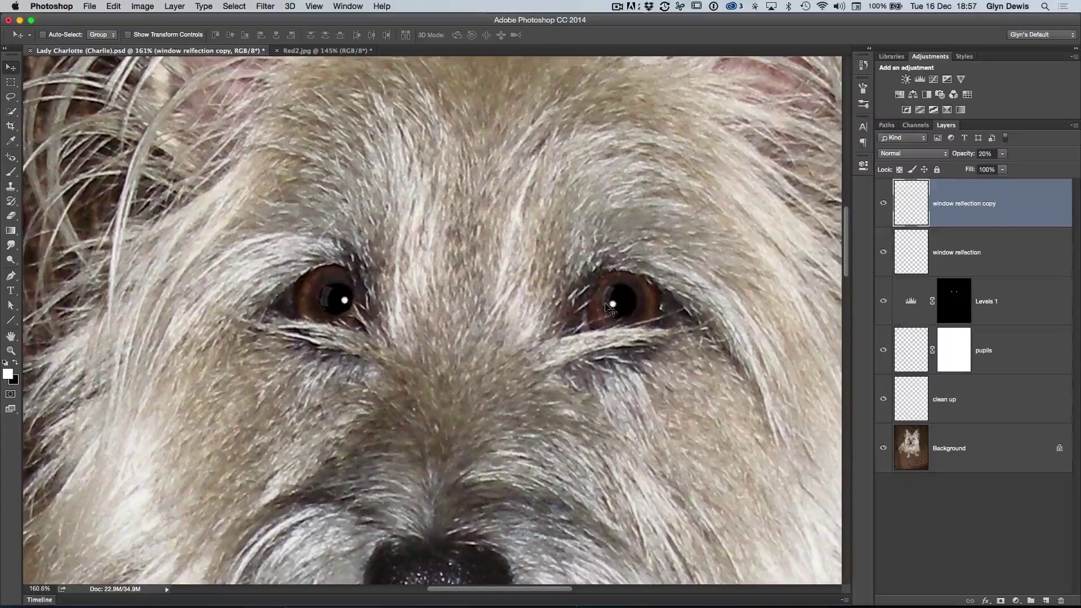
pyautogui.click(1001, 600)
pyautogui.press('x')
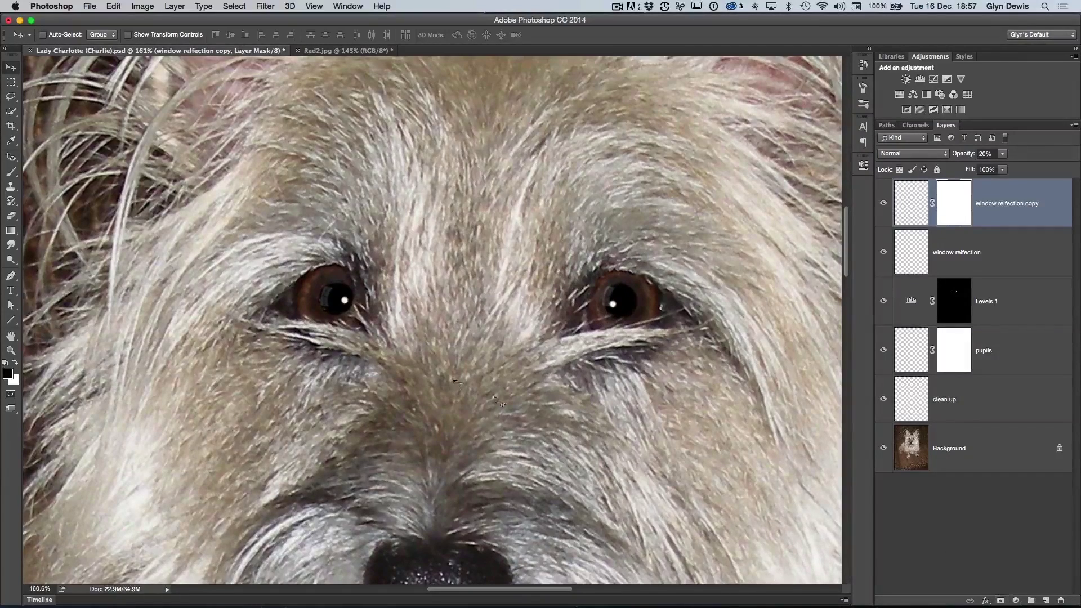
pyautogui.press('b')
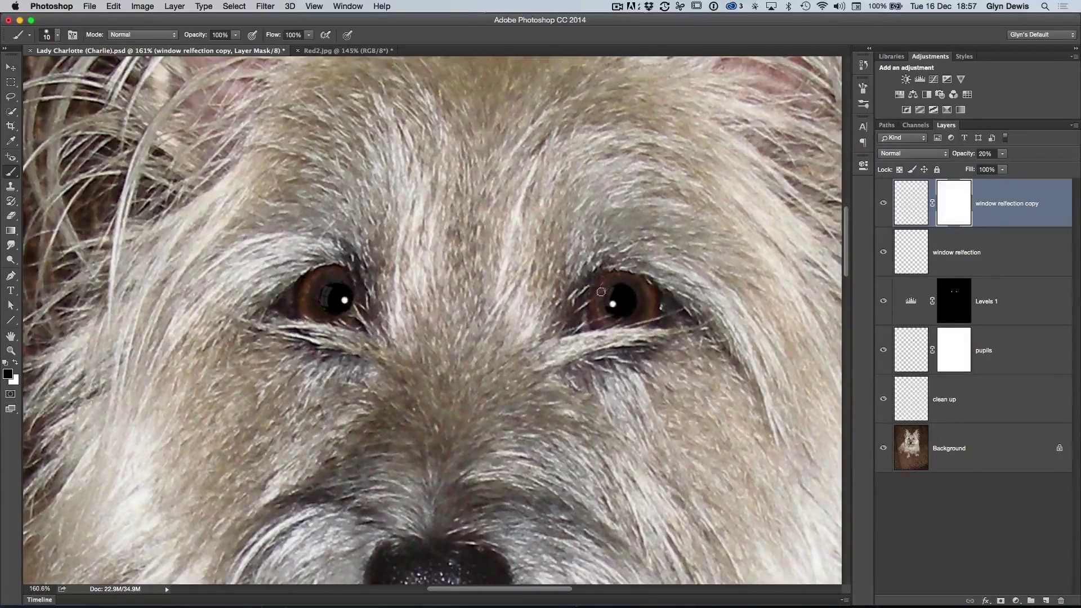
pyautogui.keyDown('shift'); pyautogui.click(1005, 253); pyautogui.keyUp('shift')
# - Group the two reflection layers and name the group 'window'
pyautogui.press('super+g')
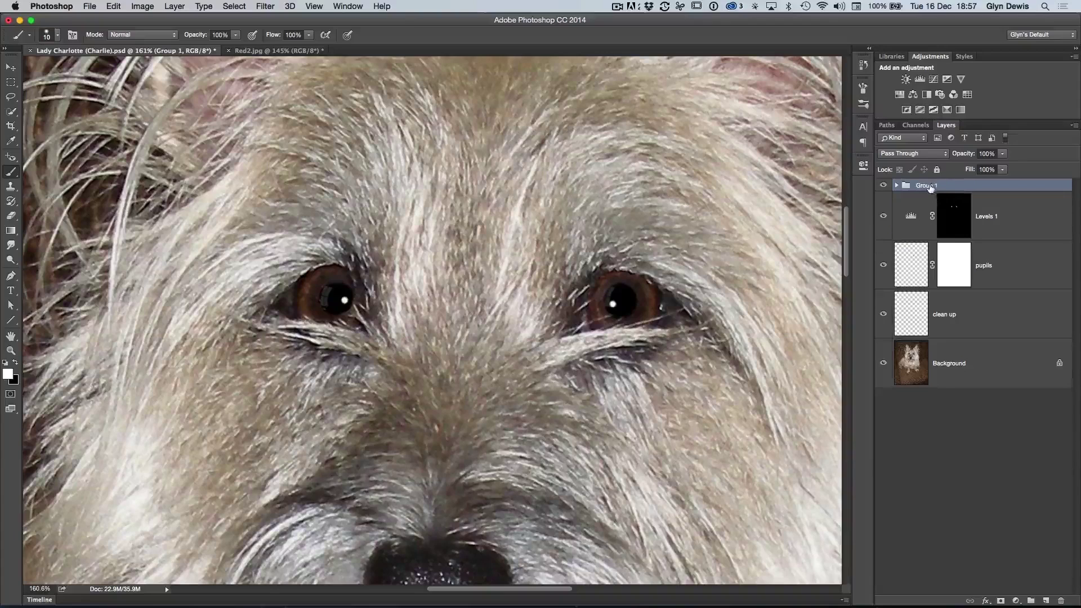
pyautogui.doubleClick(930, 185)
pyautogui.write('window')
pyautogui.press('Return')
# - Toggle the window group's visibility to compare, then set its opacity to 68%
pyautogui.click(882, 187)
pyautogui.click(882, 187)
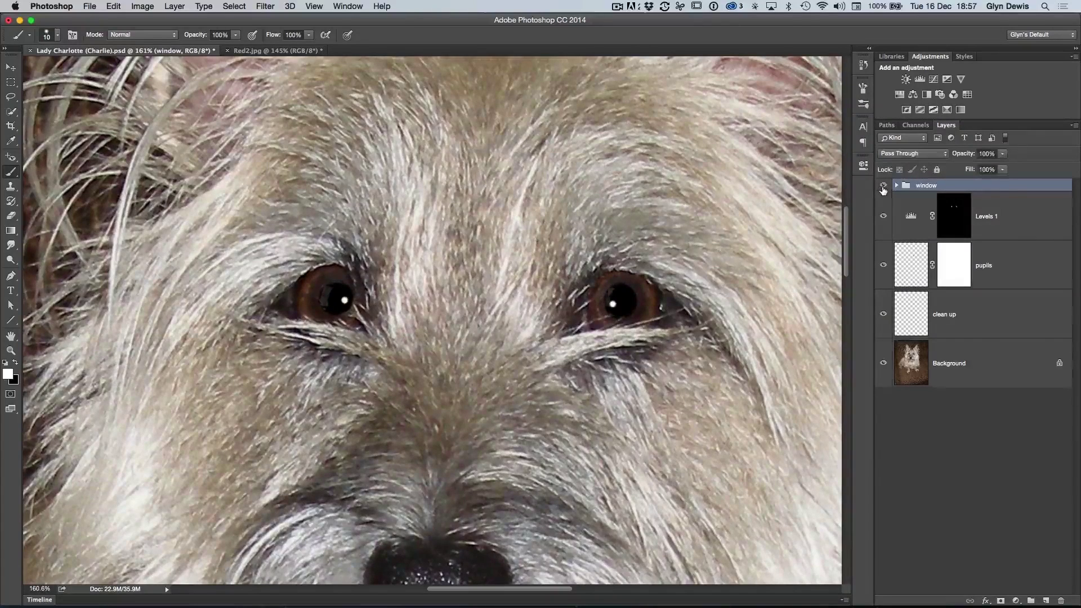
pyautogui.click(883, 187)
pyautogui.click(884, 190)
pyautogui.click(883, 189)
pyautogui.click(883, 190)
pyautogui.moveTo(963, 156); pyautogui.dragTo(951, 157)
pyautogui.click(952, 171)
# - Flip the window reflections on and off repeatedly, leaving them visible at the end
pyautogui.click(882, 189)
pyautogui.click(882, 189)
pyautogui.click(882, 188)
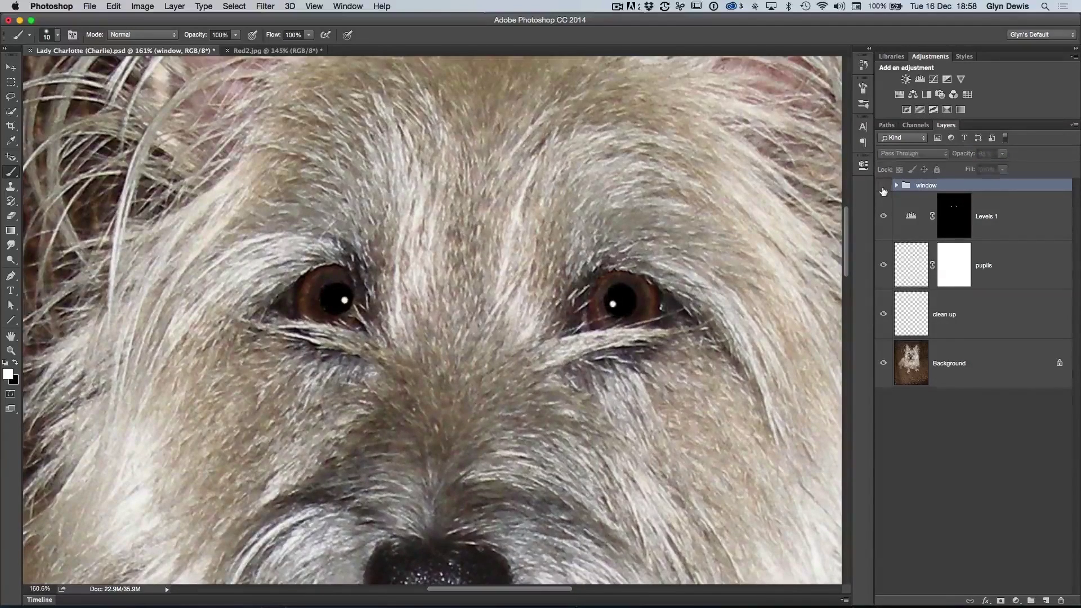
pyautogui.click(883, 189)
pyautogui.click(883, 189)
pyautogui.click(882, 189)
pyautogui.click(883, 188)
pyautogui.click(882, 189)
pyautogui.click(883, 189)
pyautogui.click(883, 188)
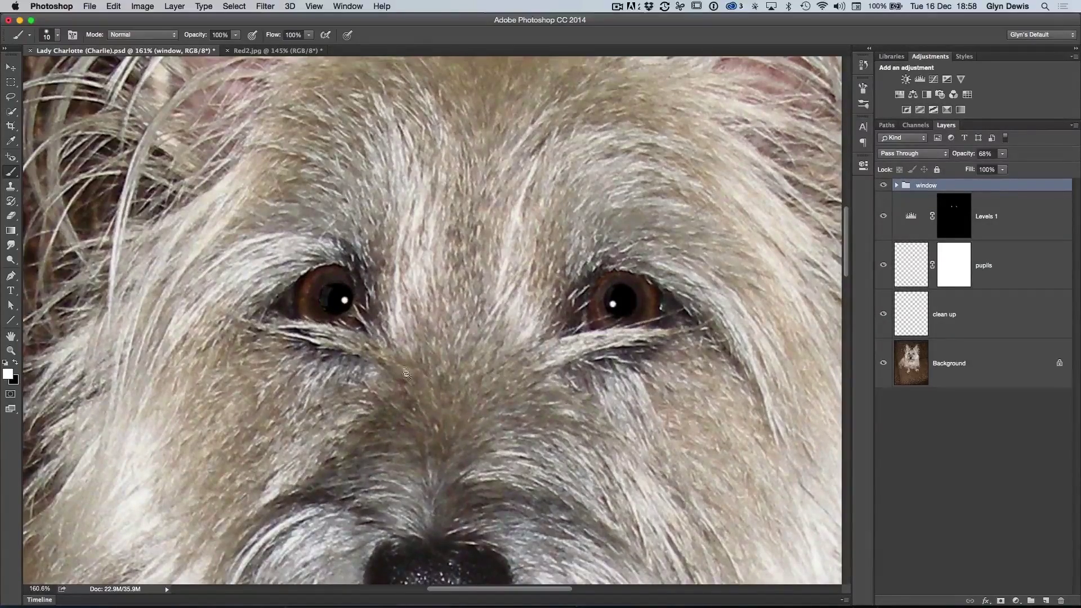
pyautogui.scroll(-3, 378, 383)
pyautogui.scroll(-3, 378, 383)
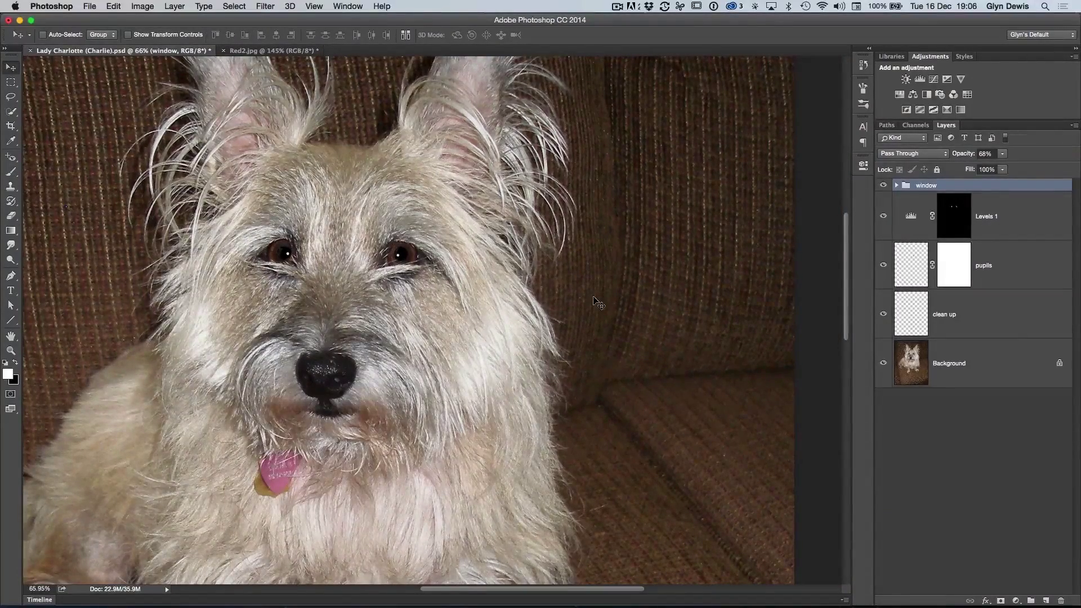
pyautogui.moveTo(321, 327); pyautogui.dragTo(365, 324)
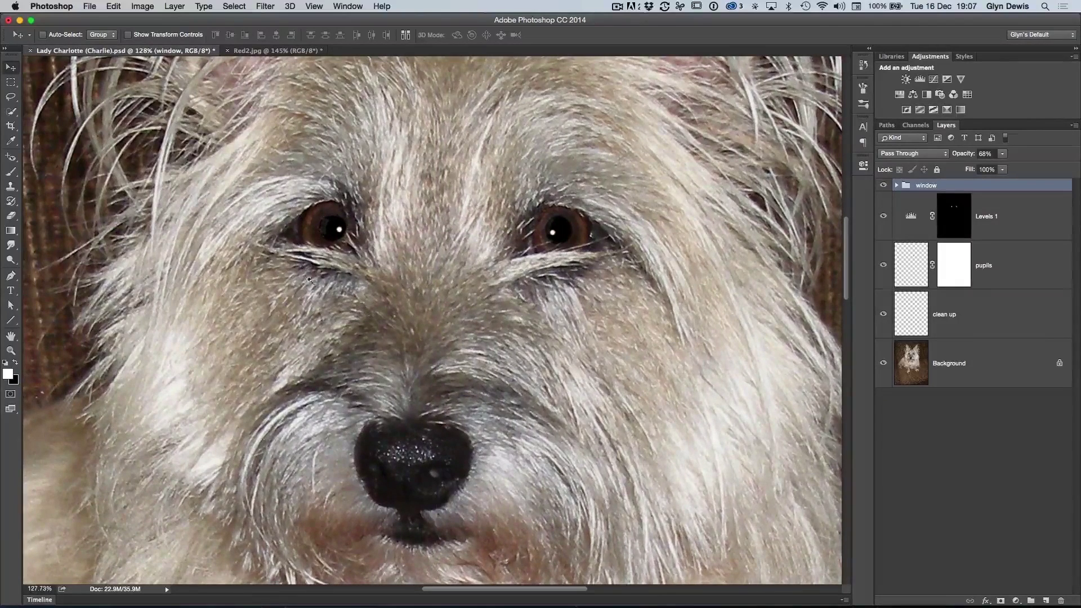
pyautogui.moveTo(308, 279); pyautogui.dragTo(376, 295)
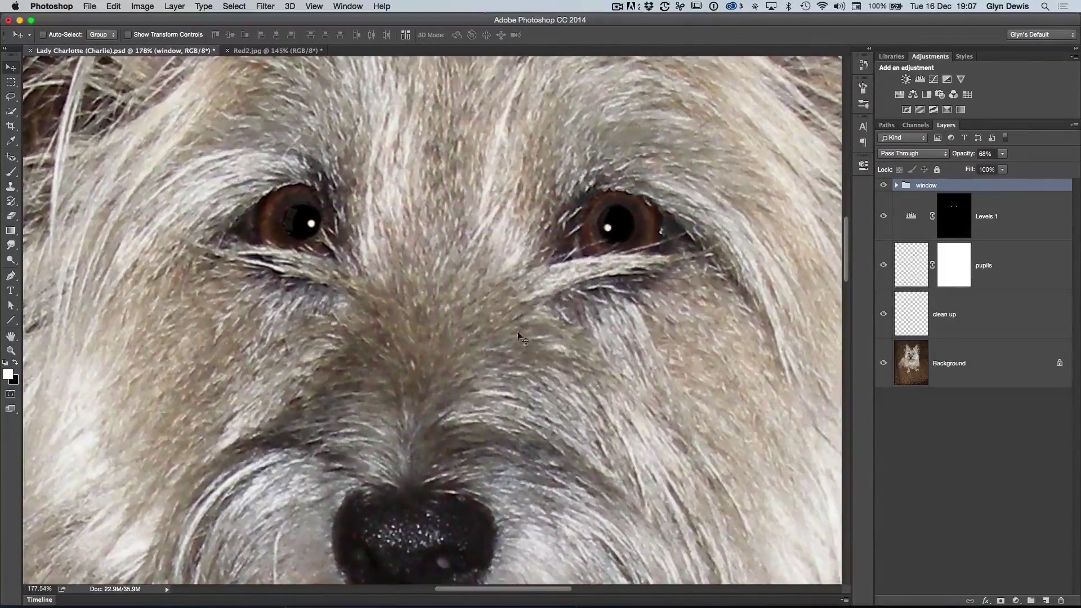
pyautogui.click(1046, 601)
# - Rename the new layer to 'noise' and load the pupils layer as a selection
pyautogui.doubleClick(943, 205)
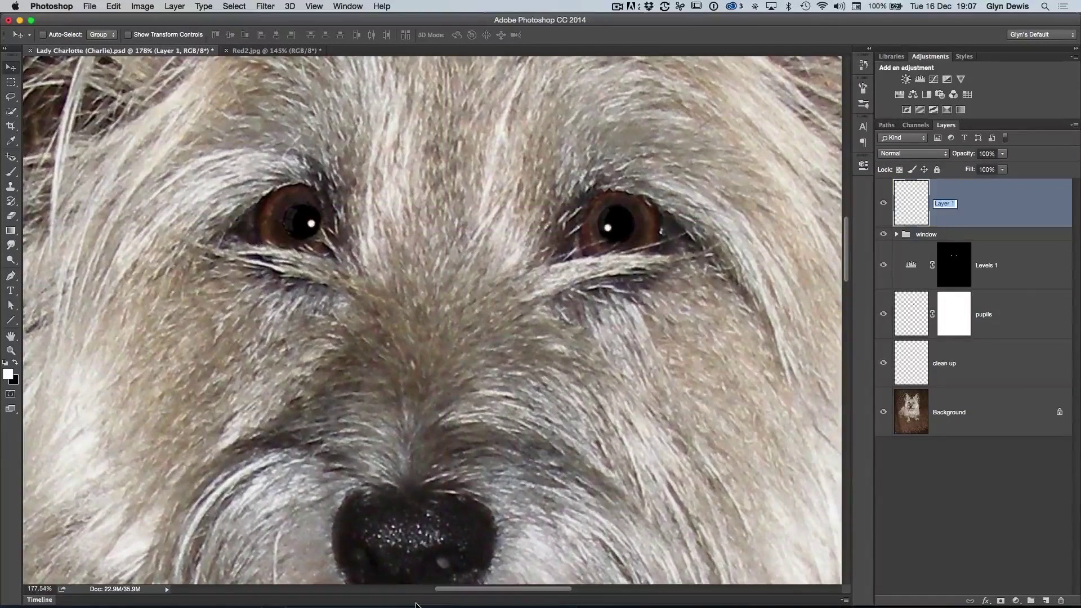
pyautogui.write('noise')
pyautogui.press('Return')
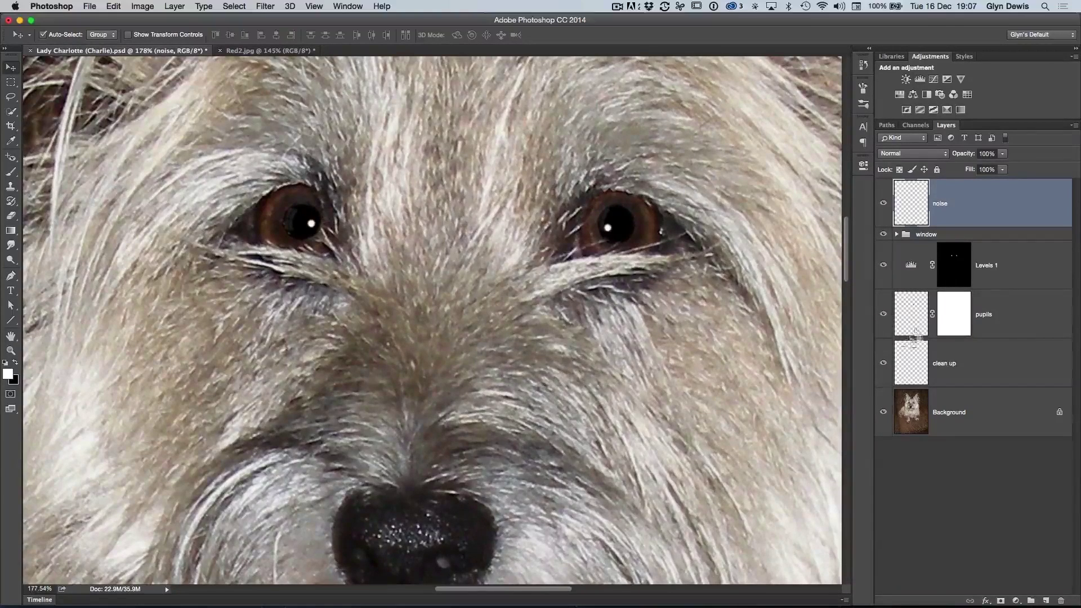
pyautogui.keyDown('super'); pyautogui.click(908, 320); pyautogui.keyUp('super')
# - Fill the selected pupils with 50% Gray using Edit > Fill
pyautogui.click(113, 6)
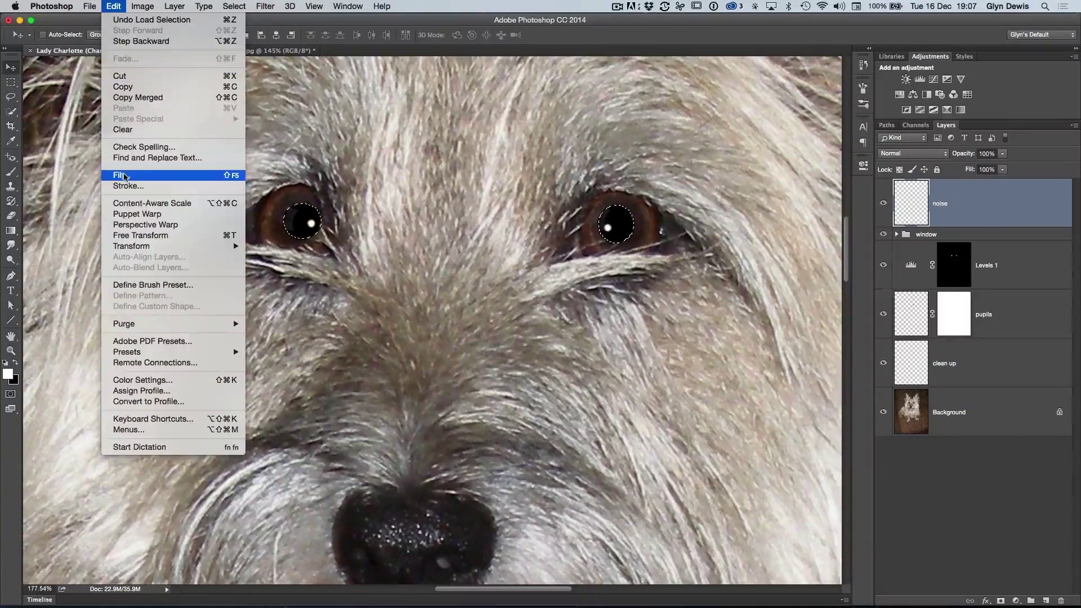
pyautogui.click(126, 174)
pyautogui.click(387, 109)
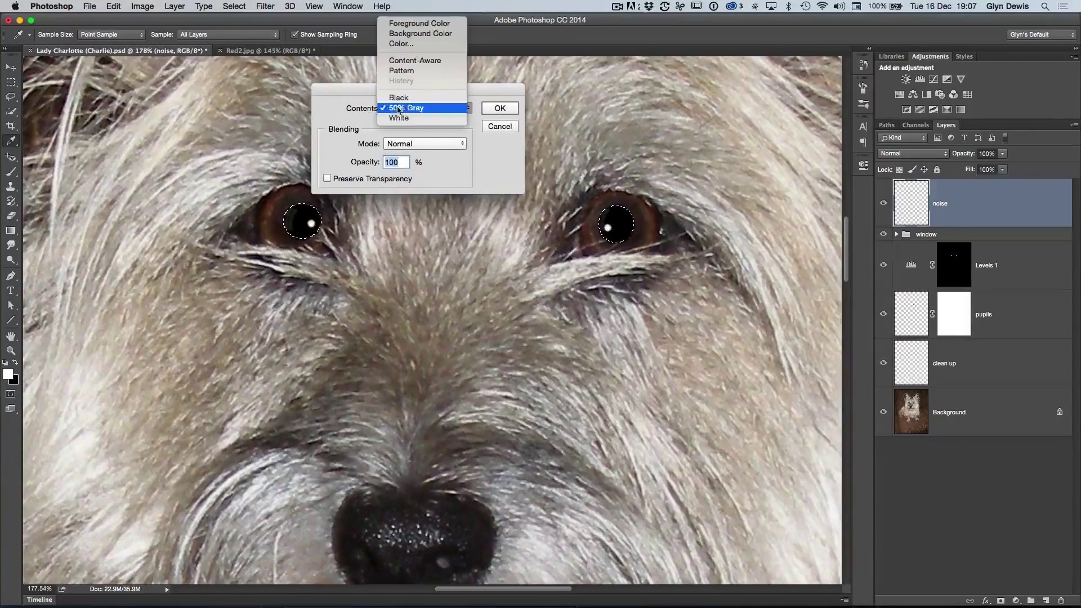
pyautogui.click(412, 110)
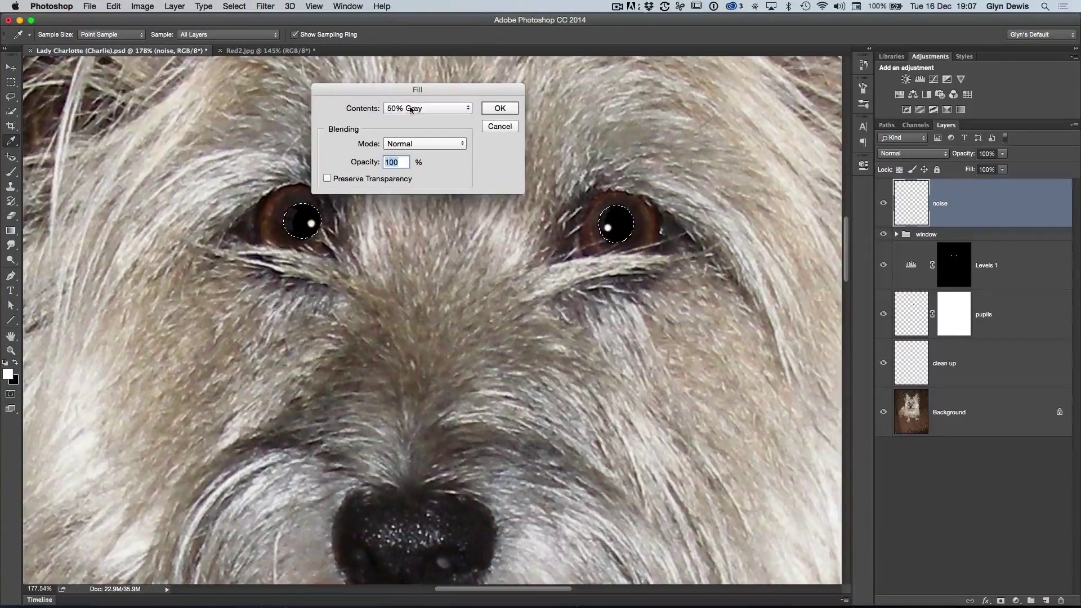
pyautogui.click(500, 109)
# - Switch to the Move tool and deselect the pupils
pyautogui.press('v')
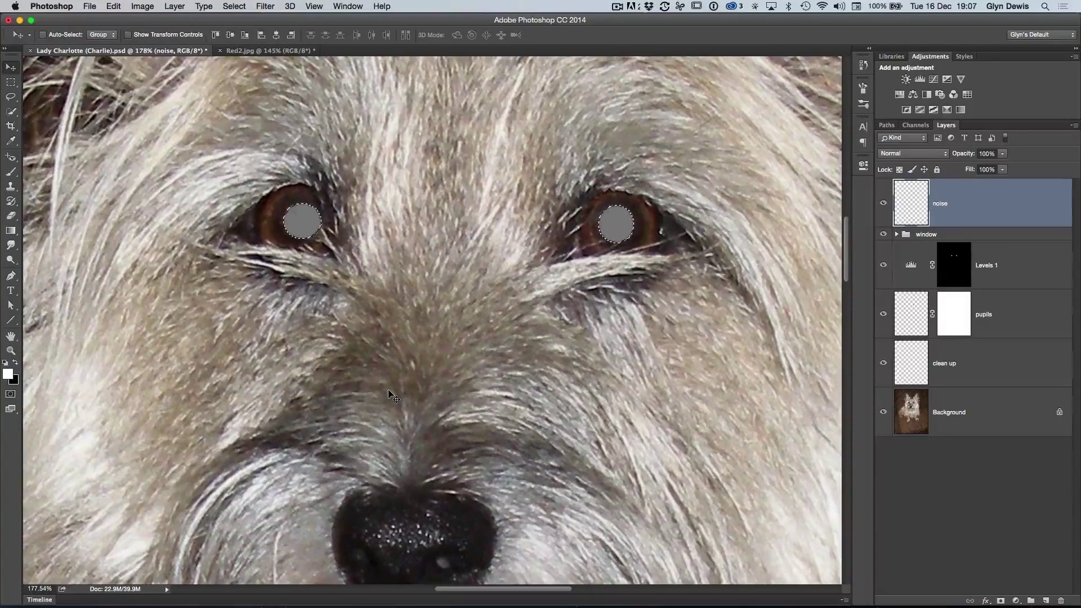
pyautogui.press('super')
pyautogui.press('super+d')
pyautogui.click(266, 7)
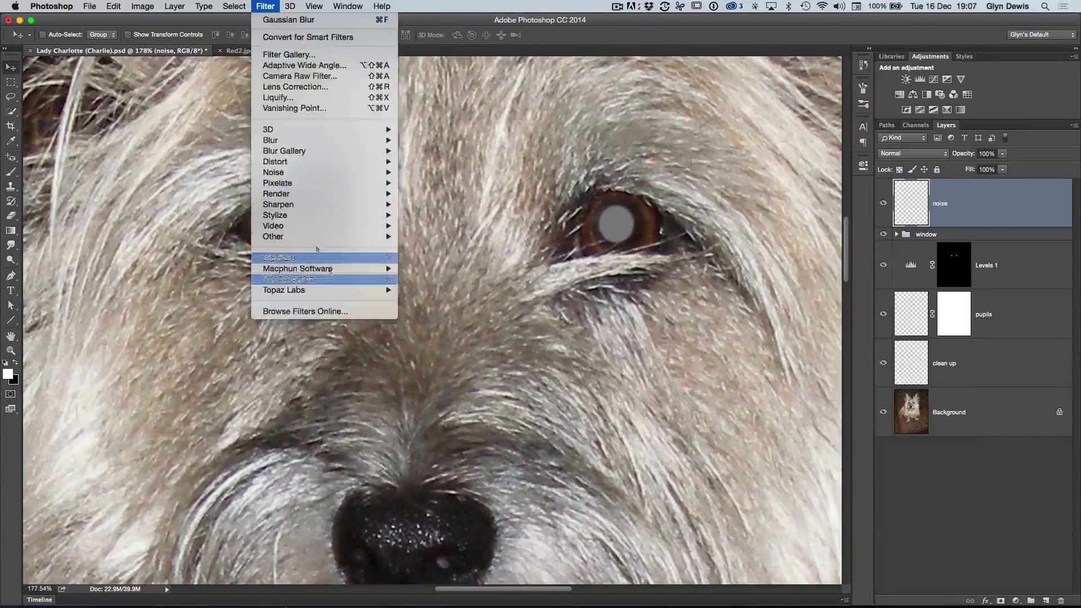
# - Convert the noise layer for Smart Filters and preview Add Noise around 40 without applying it
pyautogui.click(275, 37)
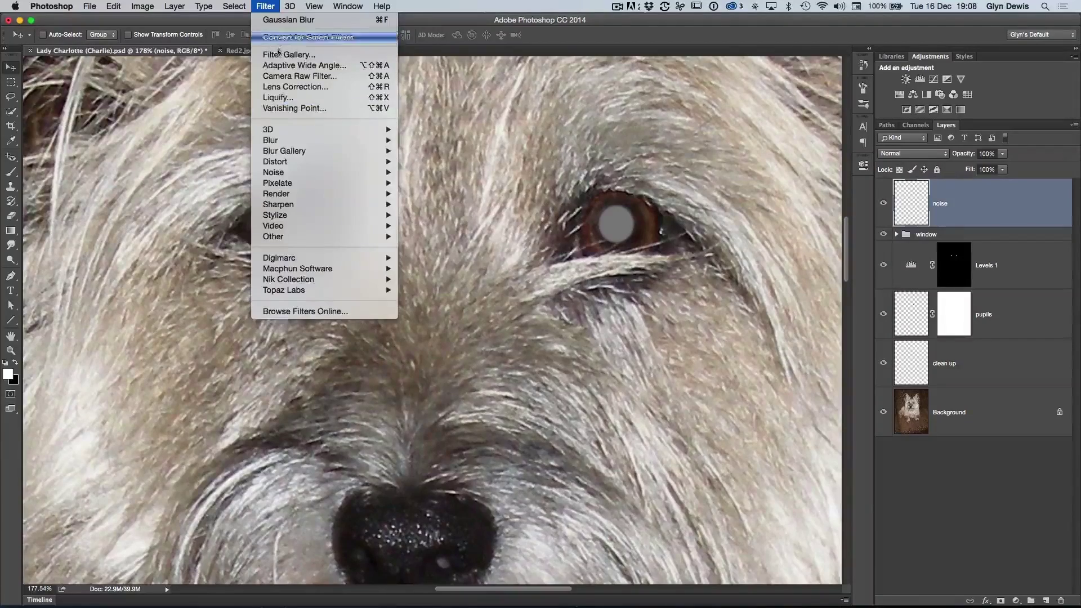
pyautogui.click(263, 7)
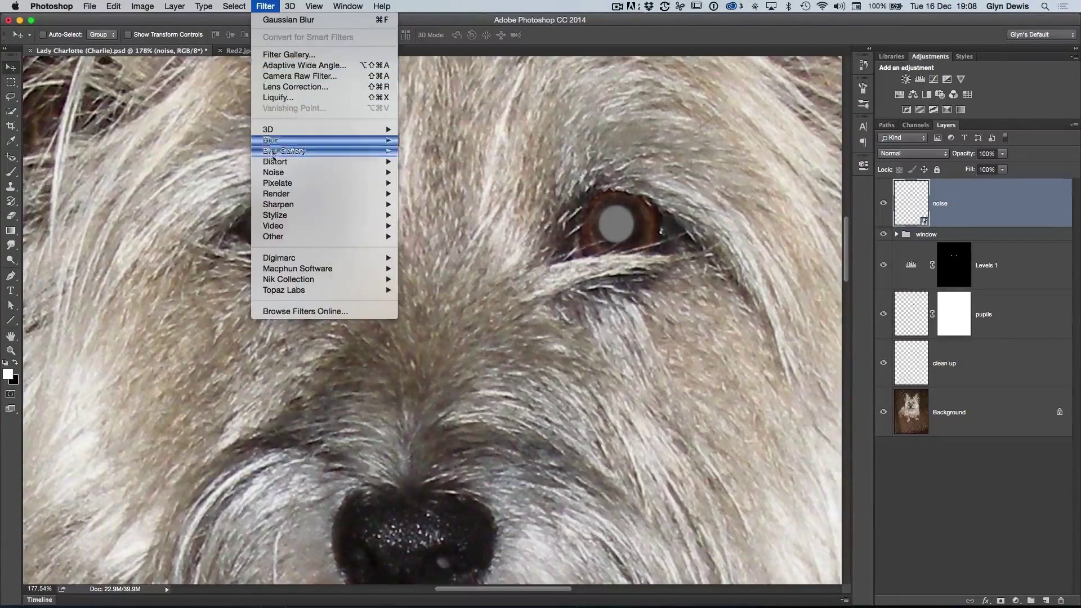
pyautogui.moveTo(277, 173)
pyautogui.click(431, 173)
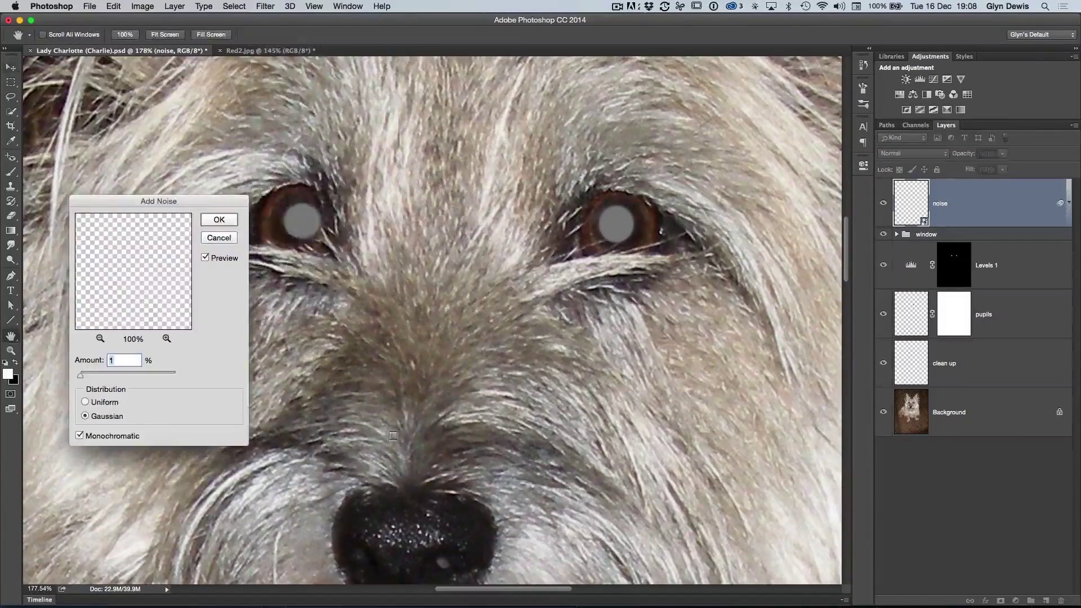
pyautogui.moveTo(80, 375); pyautogui.dragTo(93, 375)
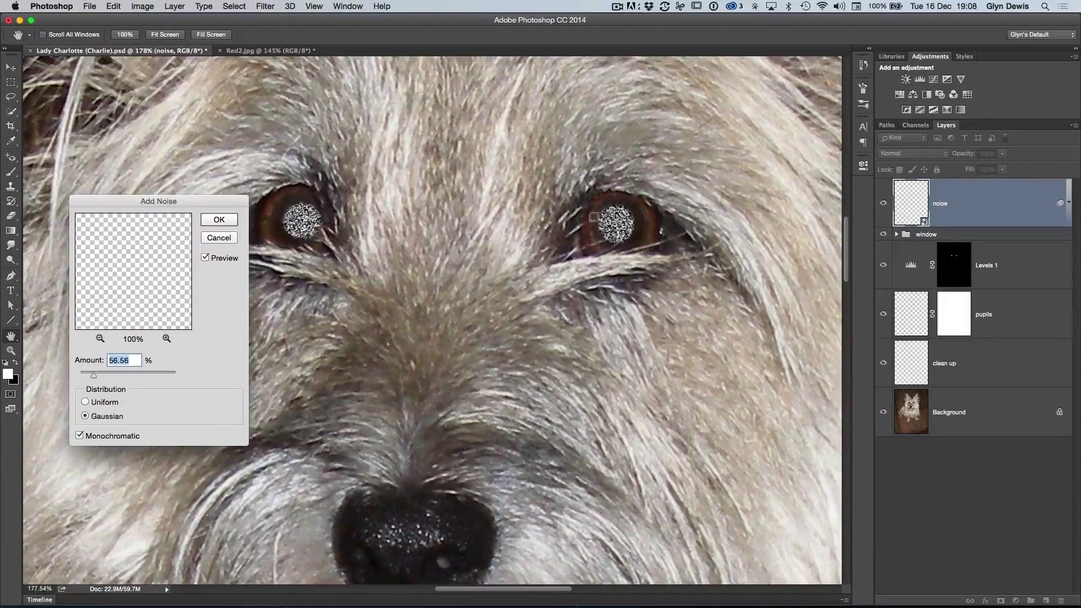
pyautogui.moveTo(93, 376); pyautogui.dragTo(90, 376)
pyautogui.click(217, 239)
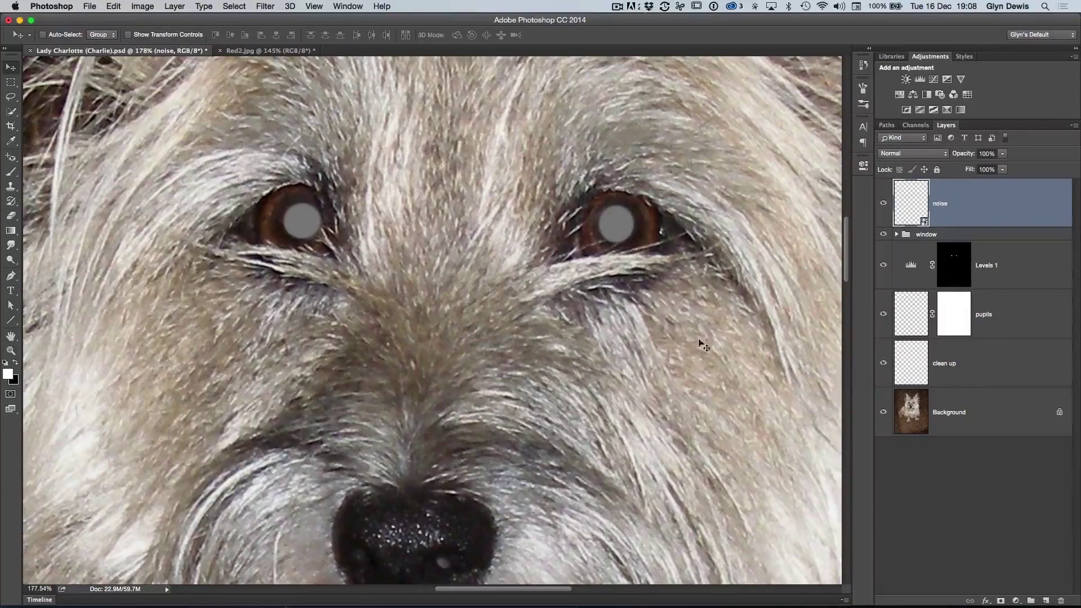
# - Set the noise layer's blend mode to Hard Light
pyautogui.click(890, 156)
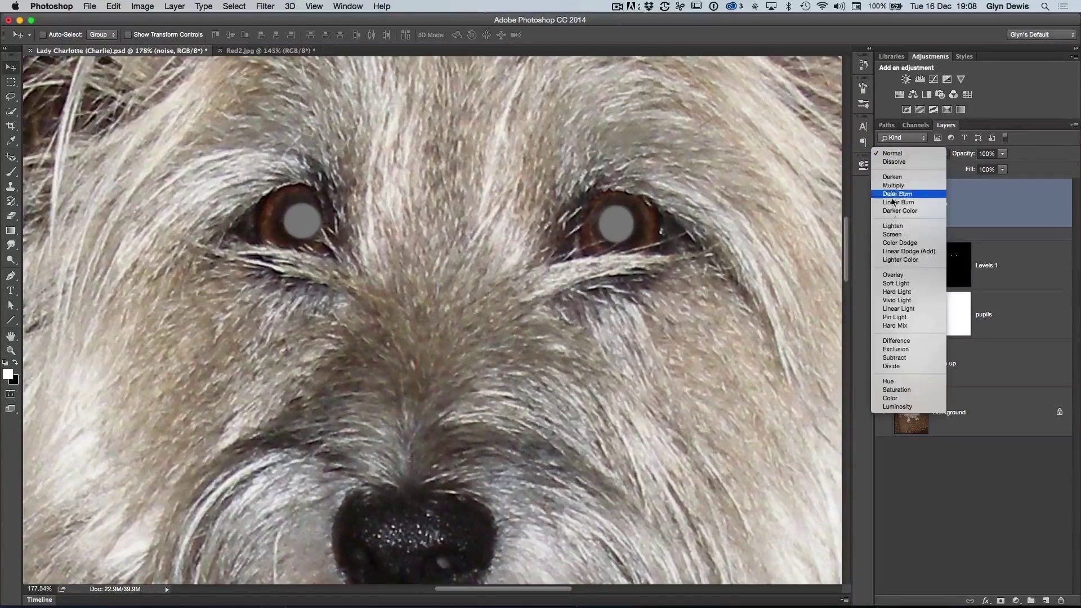
pyautogui.click(890, 292)
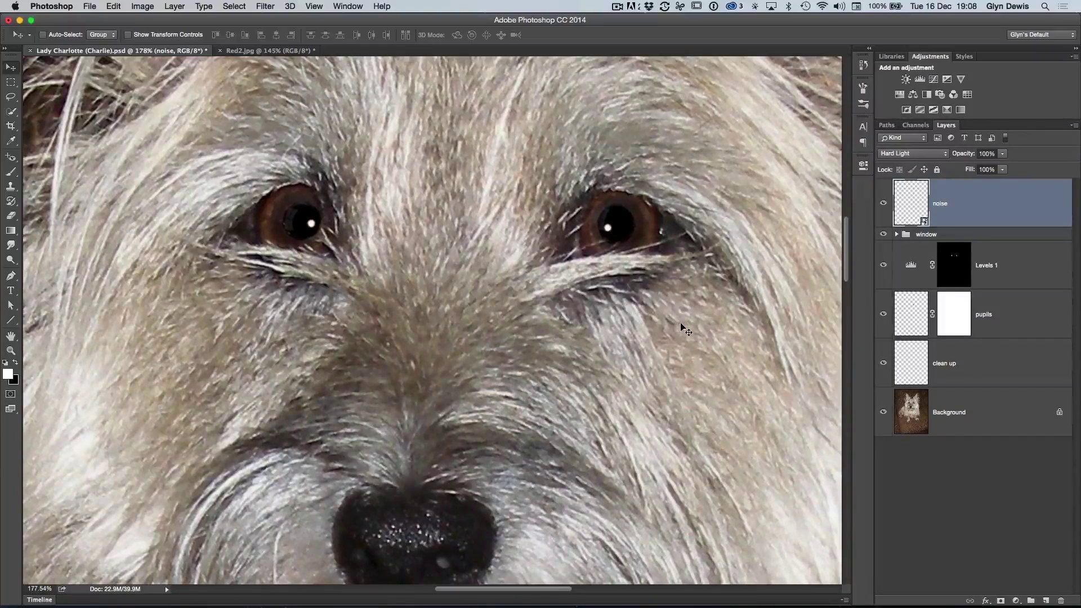
pyautogui.click(264, 6)
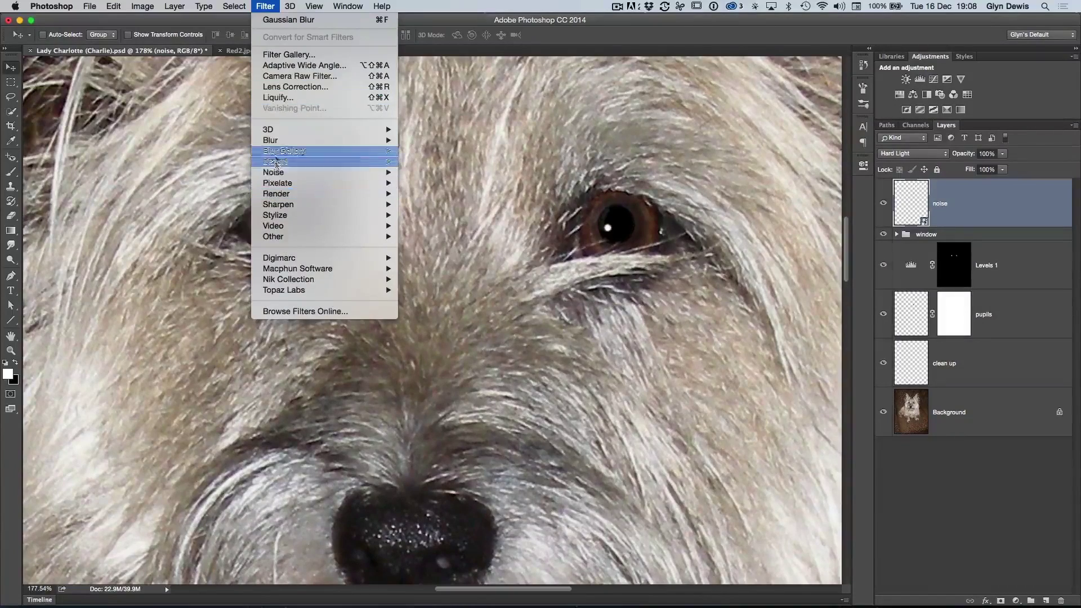
# - Apply Add Noise at 3%, Gaussian, Monochromatic, checking the left eye up close first
pyautogui.moveTo(338, 173)
pyautogui.click(420, 173)
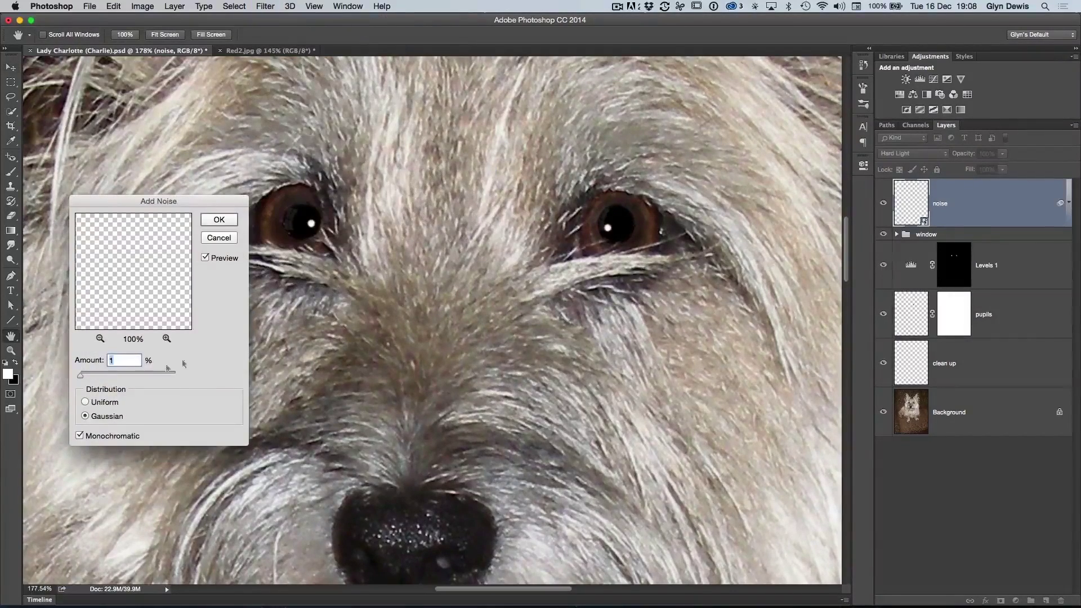
pyautogui.moveTo(82, 380); pyautogui.dragTo(85, 380)
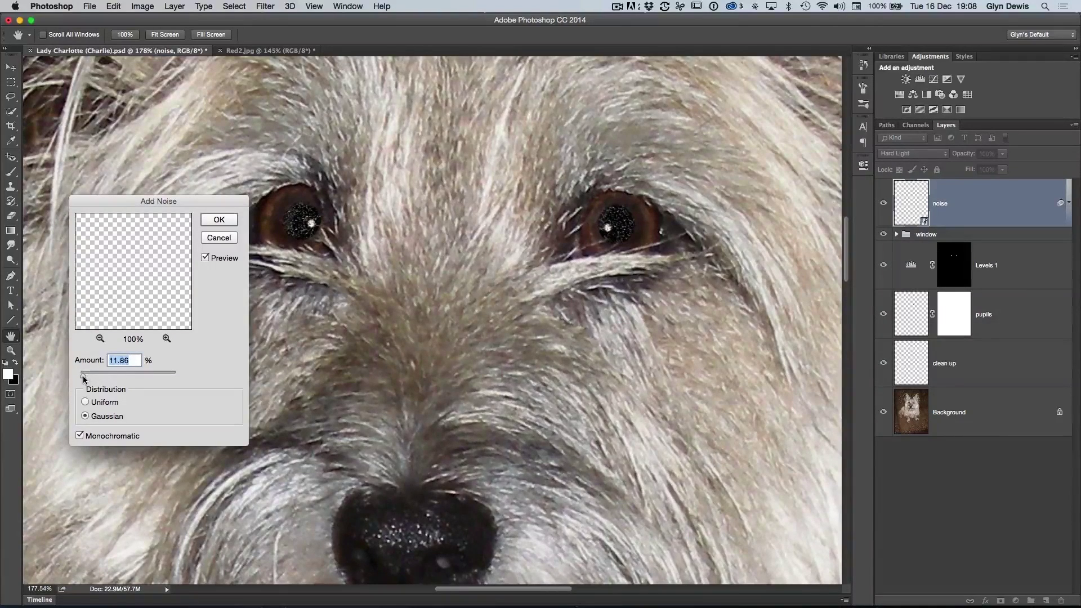
pyautogui.moveTo(83, 379); pyautogui.dragTo(84, 380)
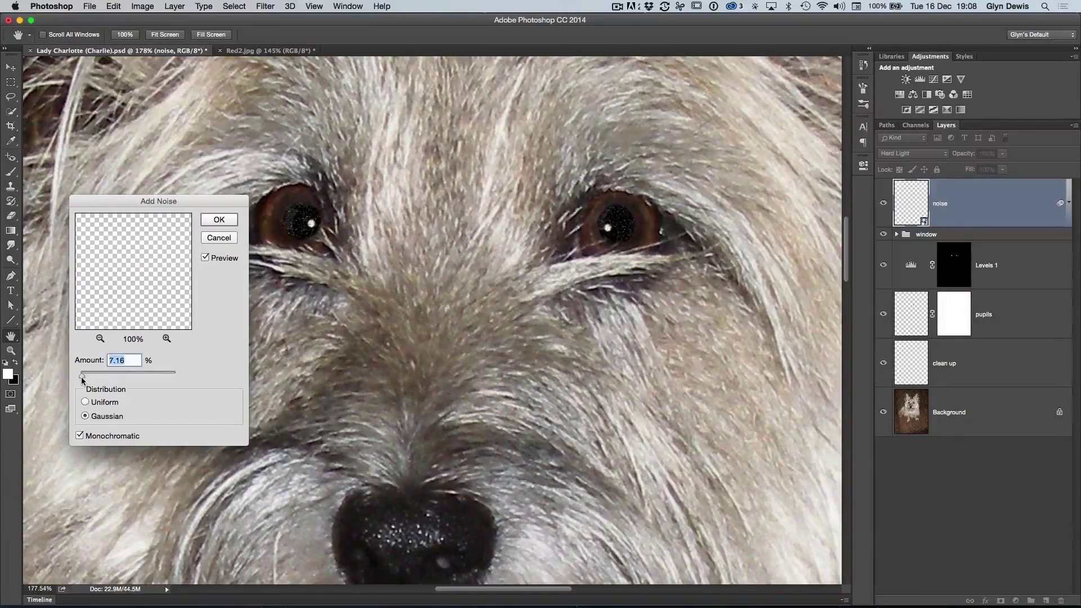
pyautogui.write('3')
pyautogui.keyDown('ctrl'); pyautogui.click(318, 260); pyautogui.keyUp('ctrl')
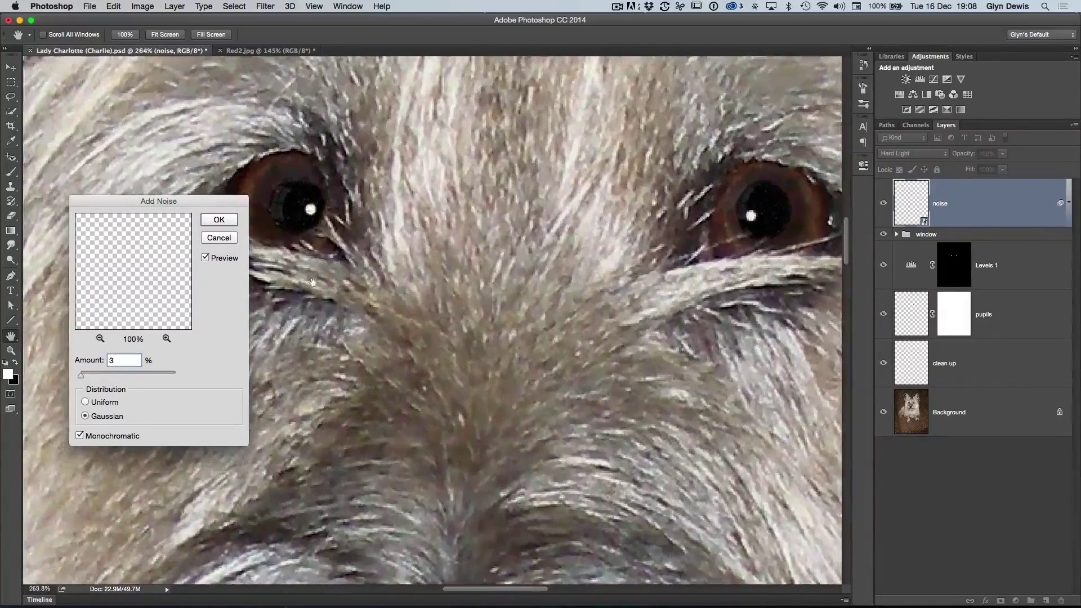
pyautogui.click(205, 258)
pyautogui.press('alt')
pyautogui.click(218, 220)
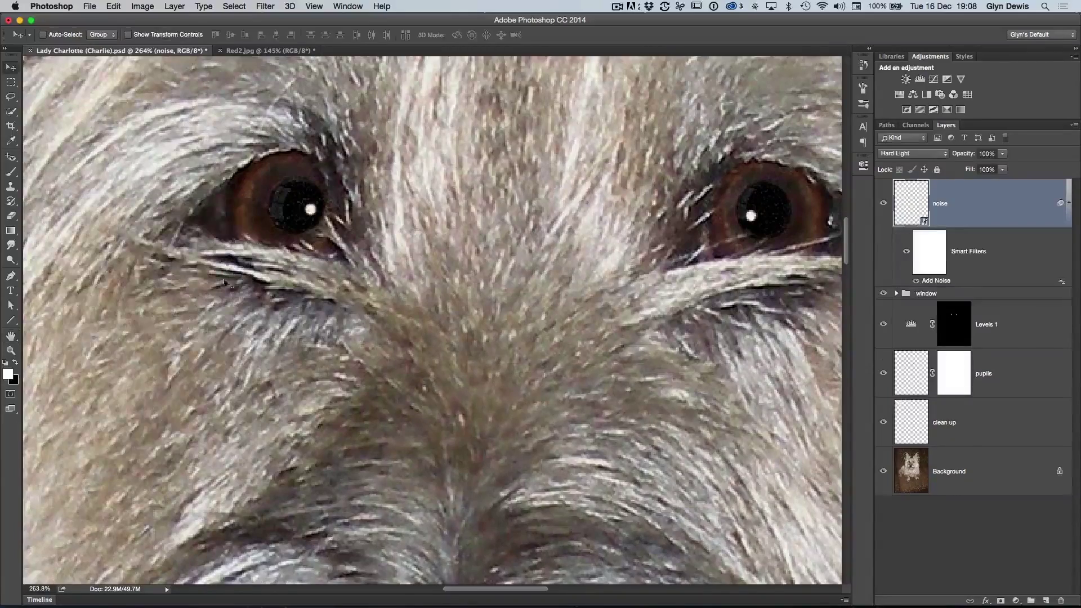
pyautogui.press('super+0')
pyautogui.press('v')
pyautogui.scroll(-4, 307, 438)
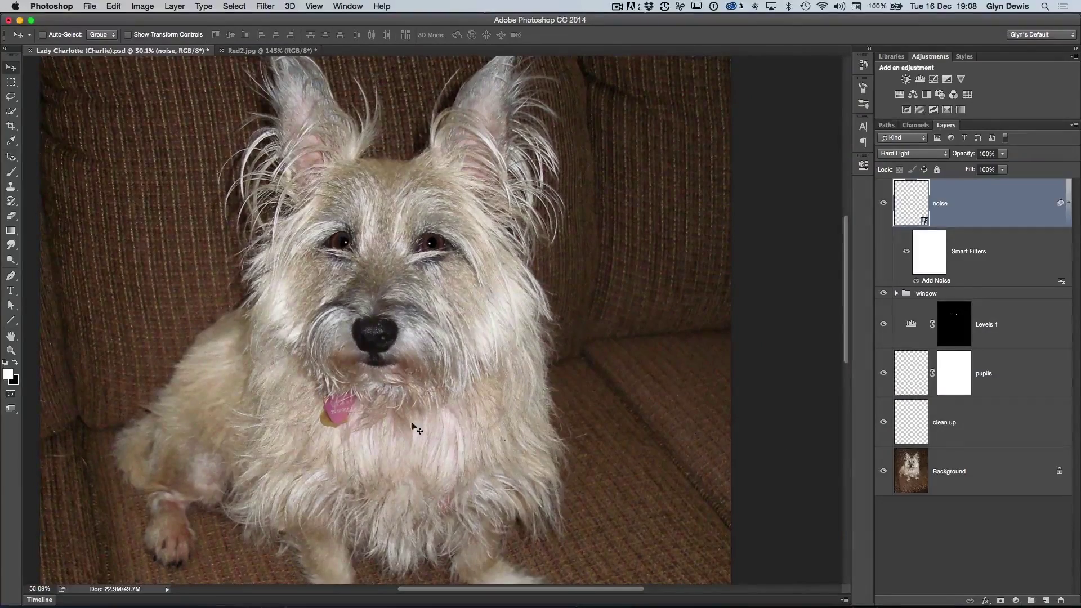
pyautogui.scroll(2, 367, 340)
pyautogui.moveTo(344, 294); pyautogui.dragTo(402, 317)
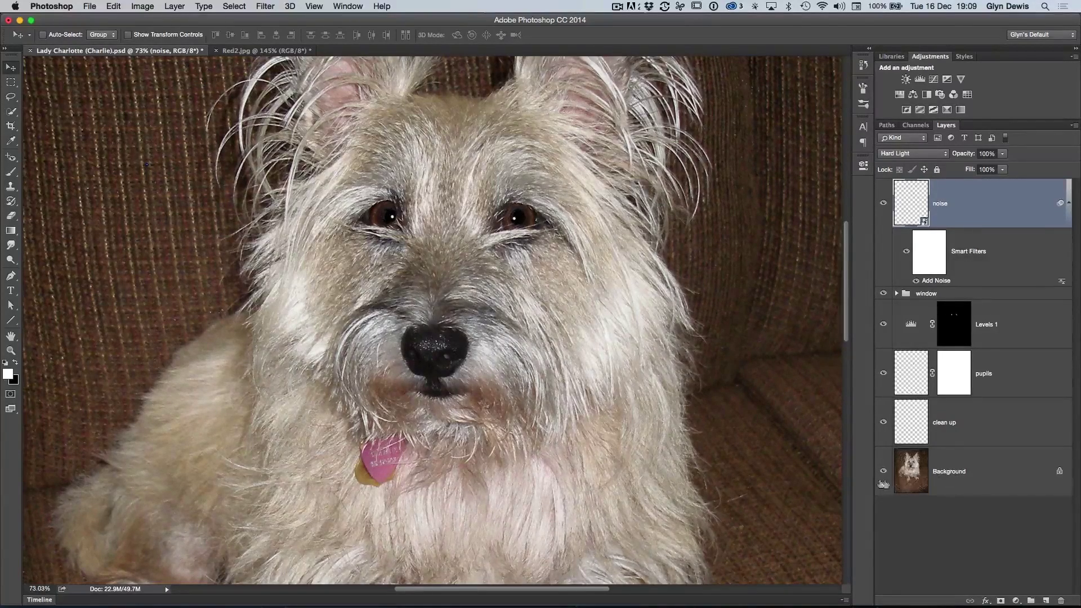
pyautogui.keyDown('alt'); pyautogui.click(884, 473); pyautogui.keyUp('alt')
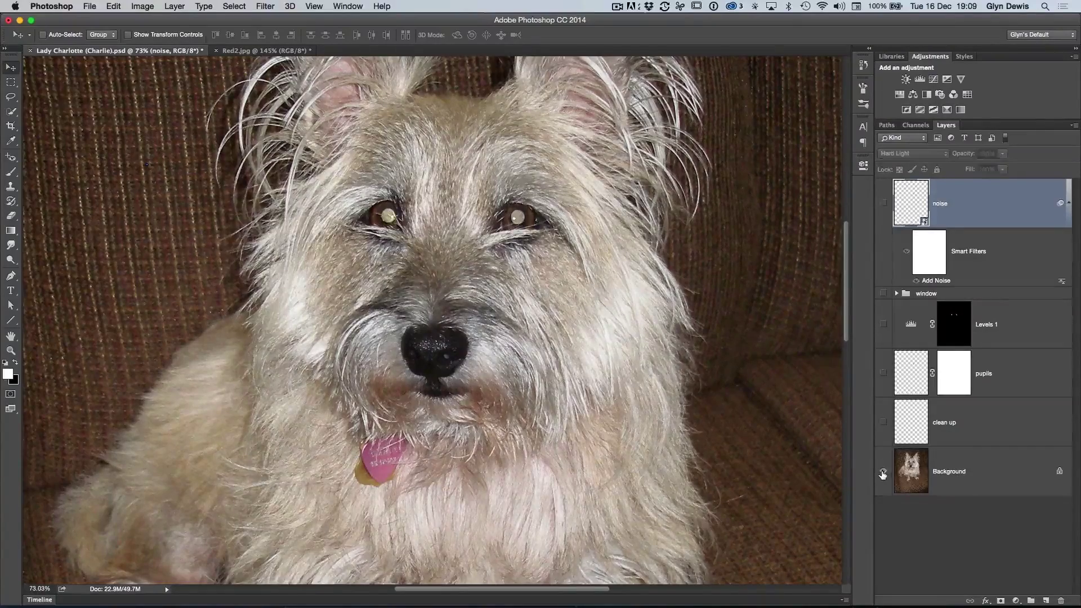
pyautogui.keyDown('alt'); pyautogui.click(883, 473); pyautogui.keyUp('alt')
pyautogui.keyDown('alt'); pyautogui.click(883, 473); pyautogui.keyUp('alt')
pyautogui.keyDown('alt'); pyautogui.click(883, 475); pyautogui.keyUp('alt')
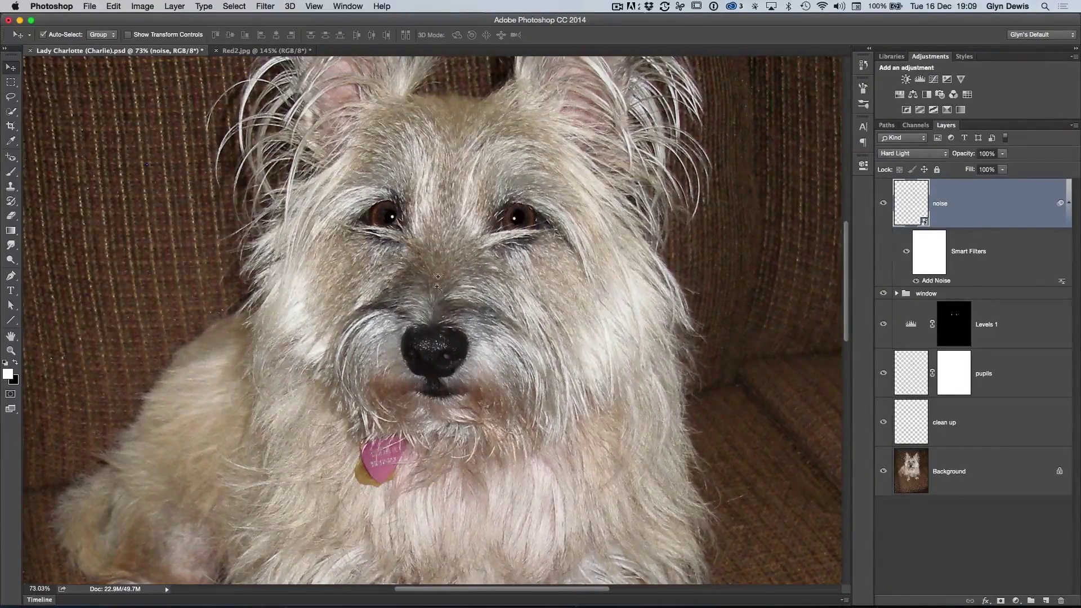
pyautogui.moveTo(439, 287); pyautogui.dragTo(470, 298)
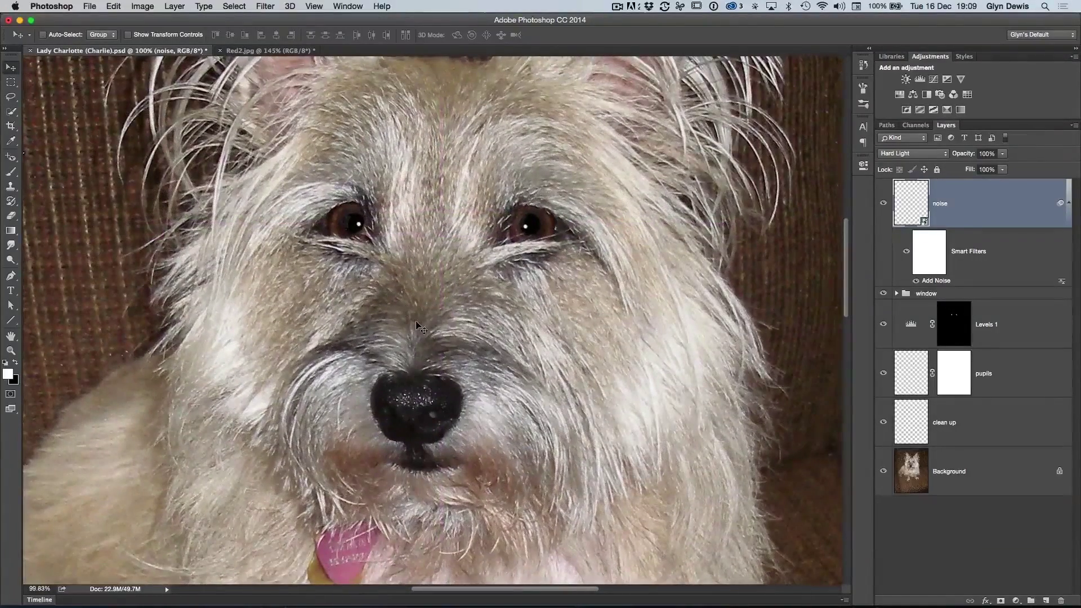